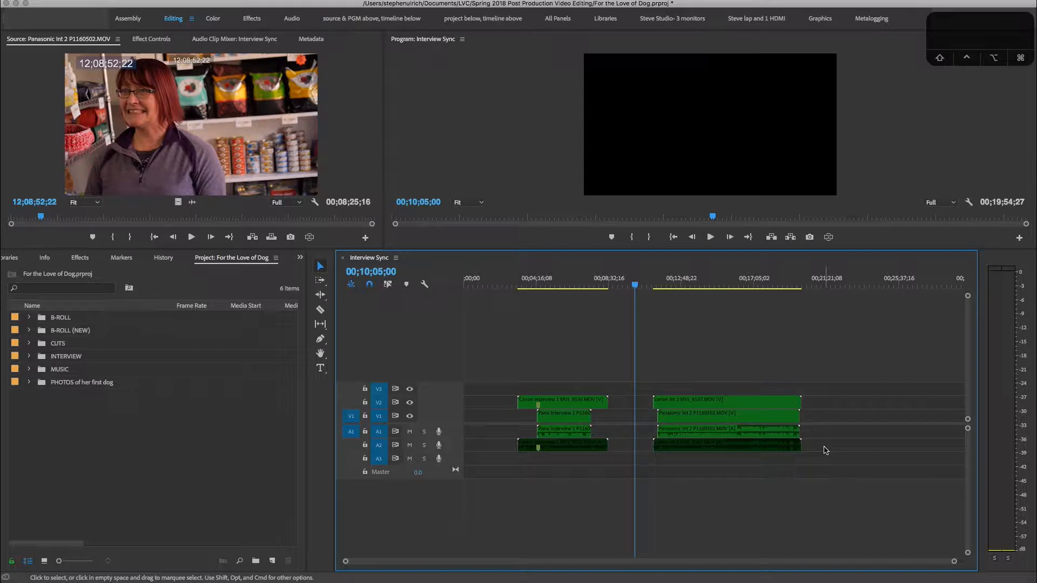
Enable the two Canon interview audio clips on track A2
left_click_drag(821, 446, 562, 463)
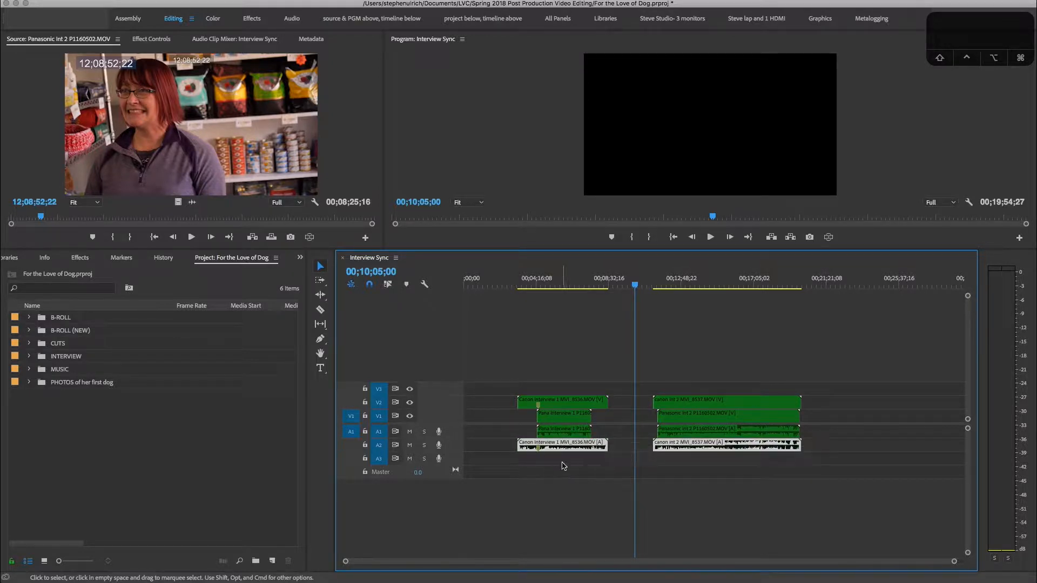
right_click(582, 446)
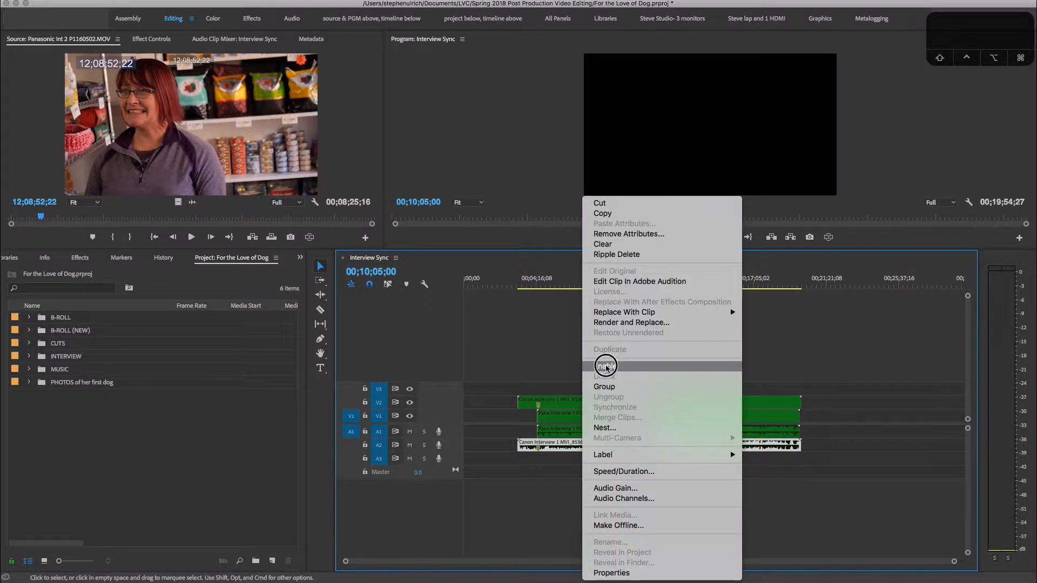
left_click(606, 367)
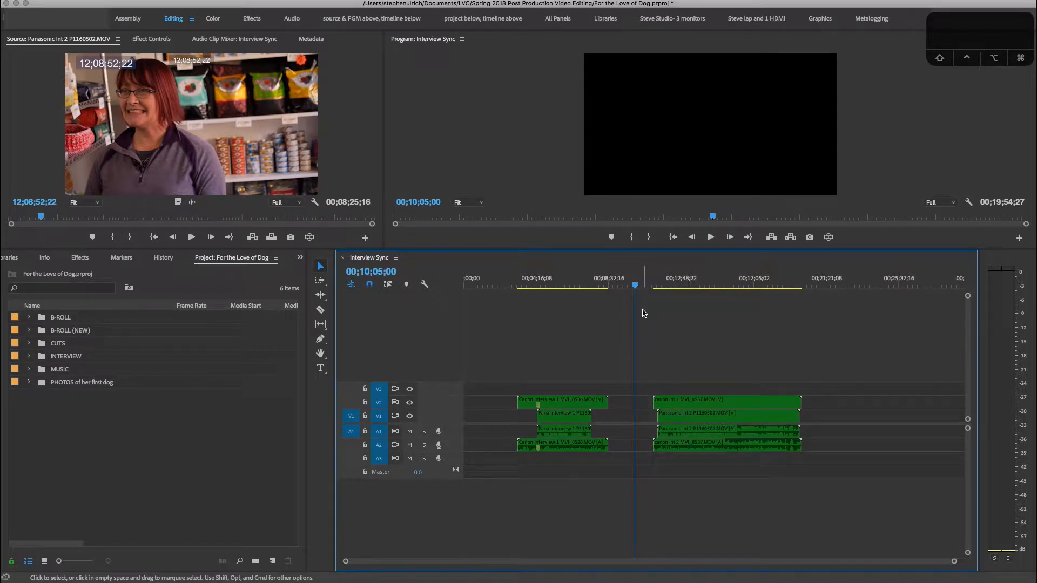
Play the sequence from 00;11;48;01 to hear both cameras' audio together
left_click(664, 282)
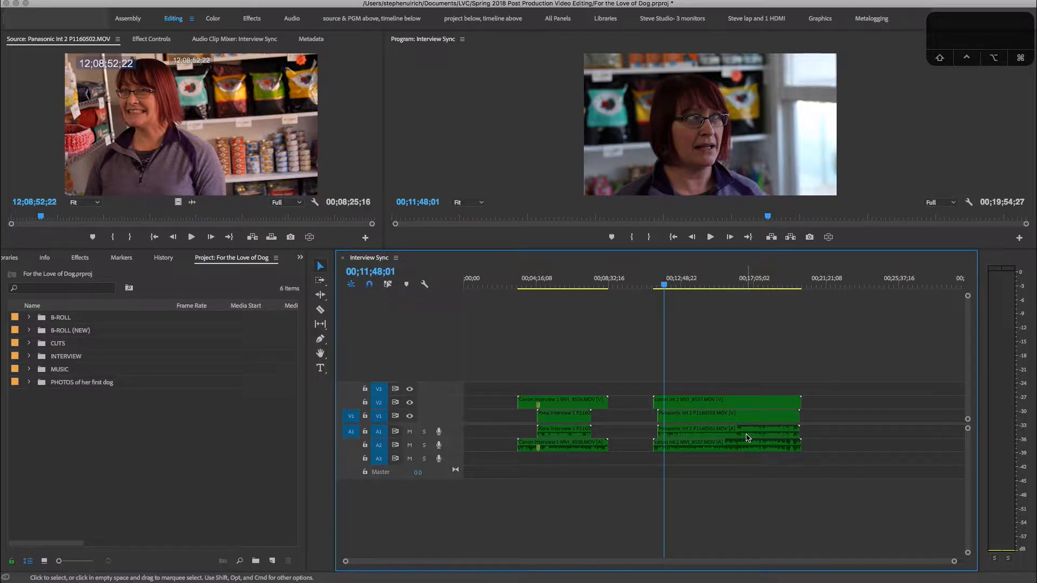
key("space")
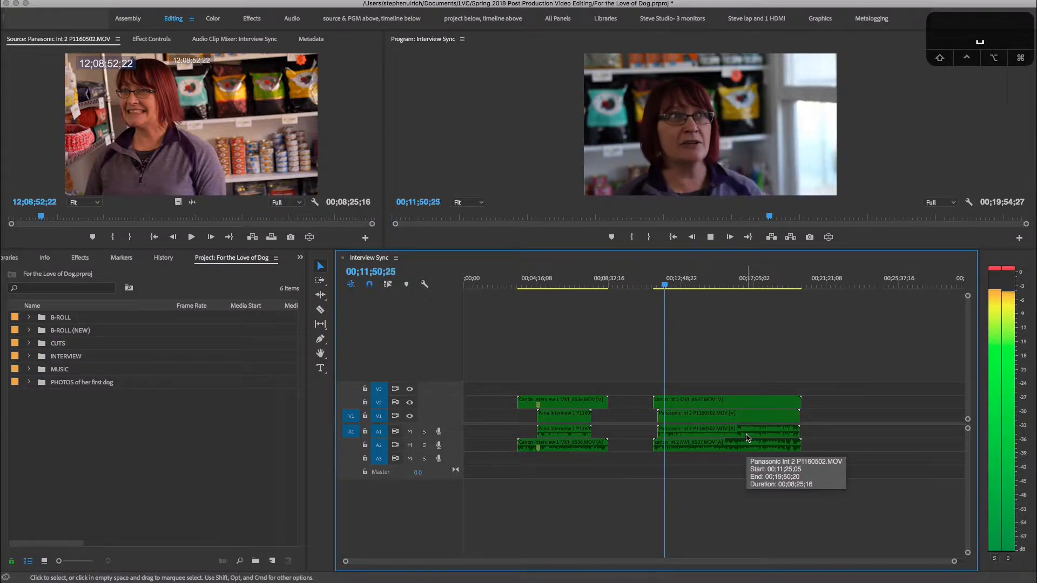
key("space")
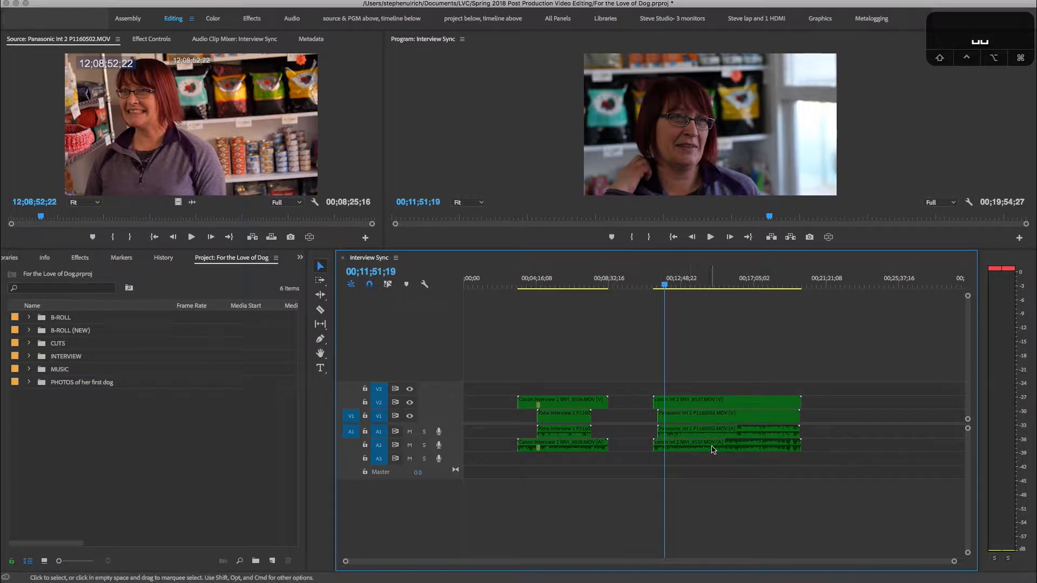
Match Frame the Panasonic Int 2 video clip into the source monitor and play a passage around 12;10;19 to check its audio
left_click(681, 420)
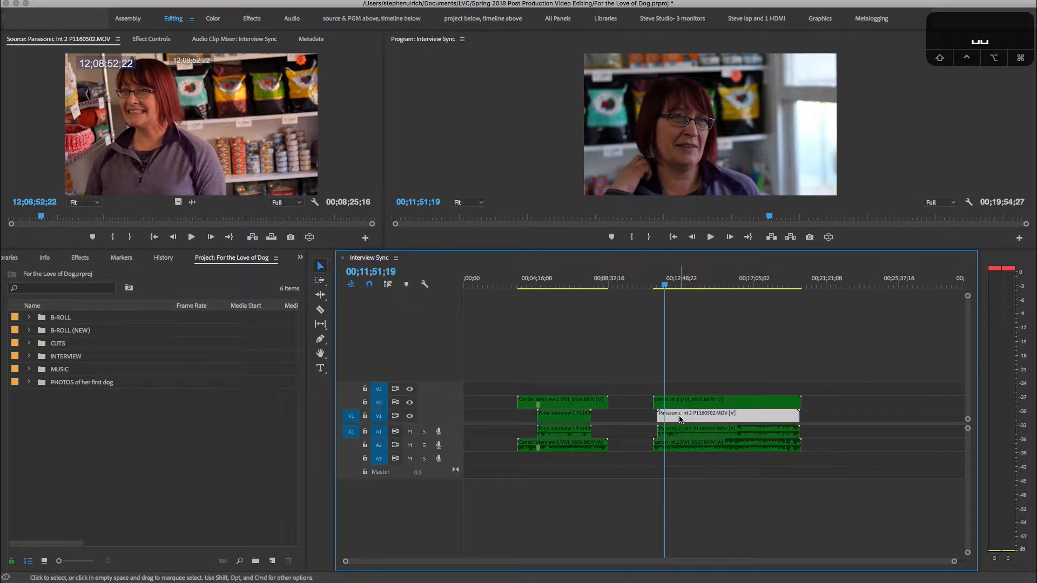
key("f")
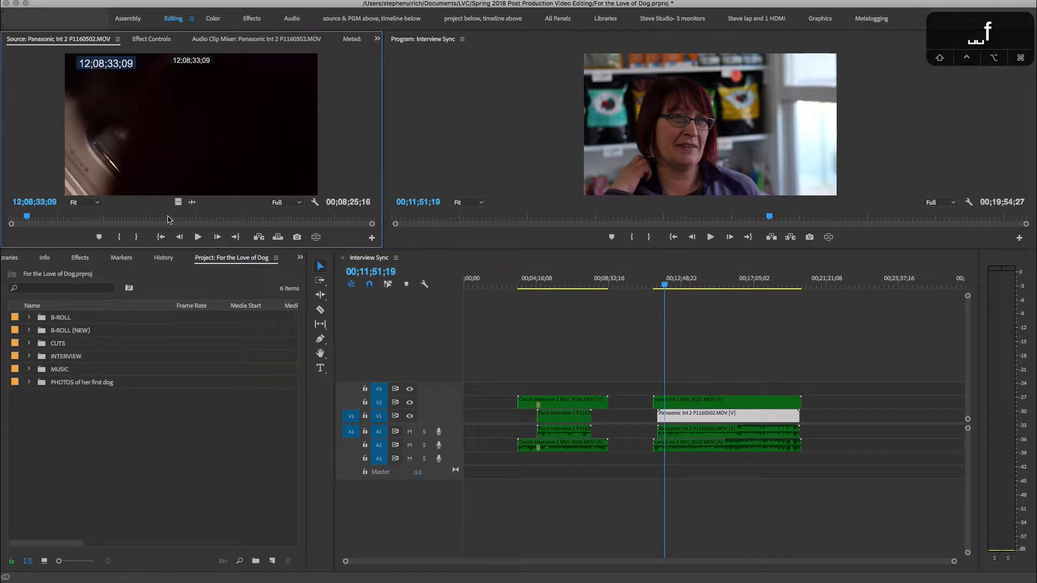
left_click(102, 217)
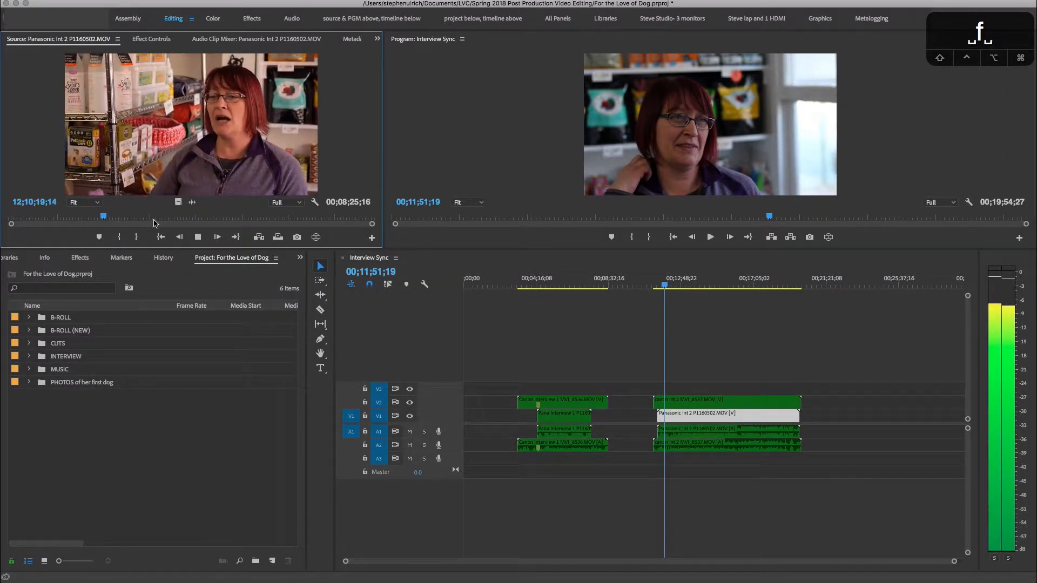
key("space")
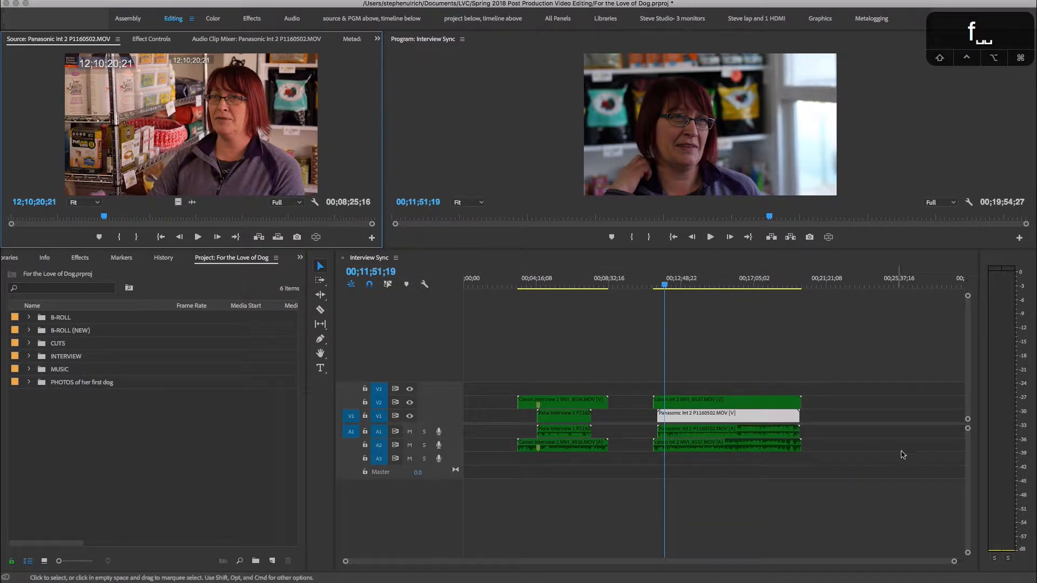
Match Frame the canon int 2 MVI_8537 video clip into the source monitor and play it briefly to check its audio
left_click(683, 404)
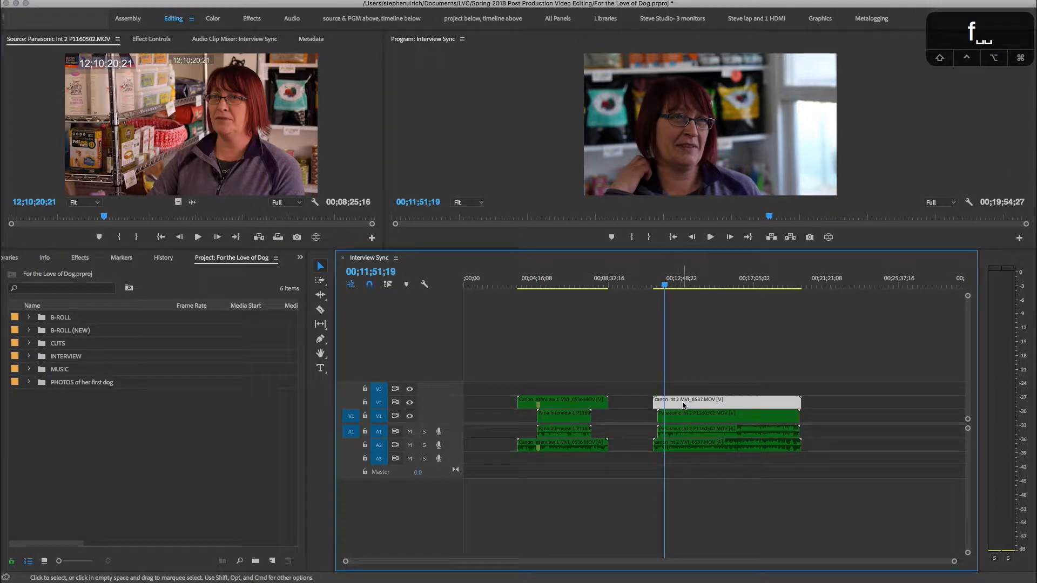
key("f")
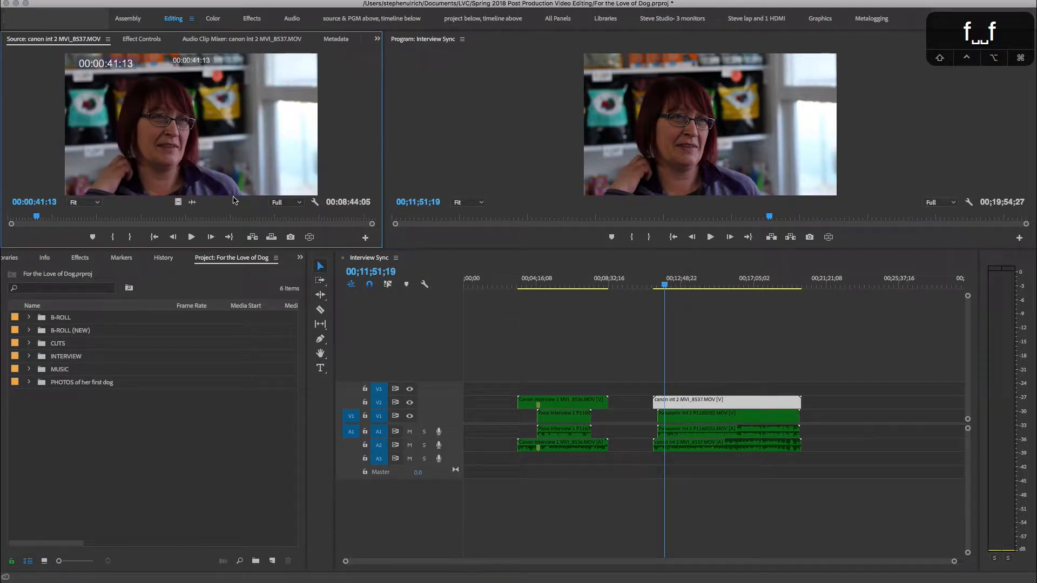
key("space")
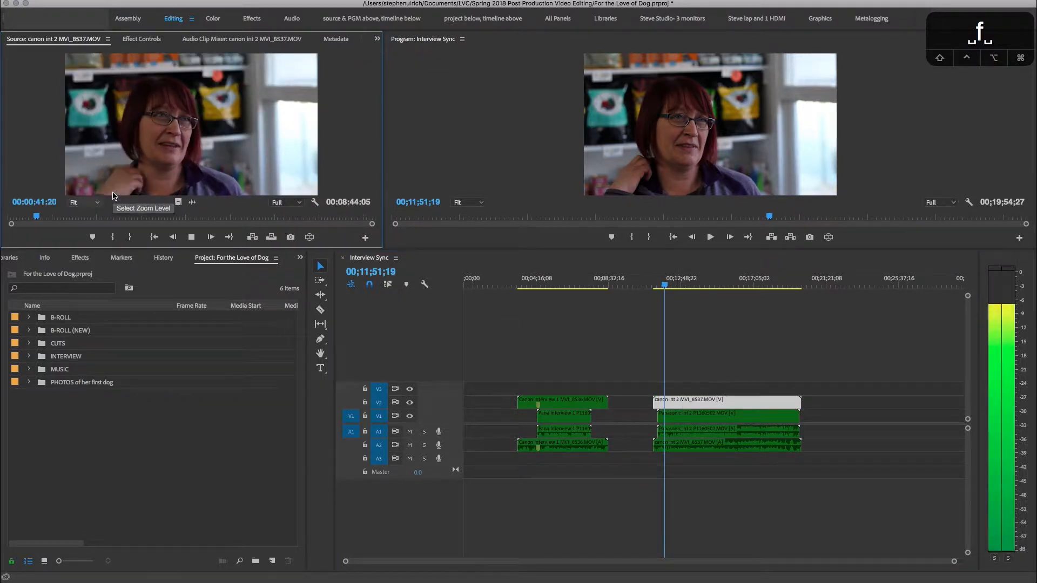
key("space")
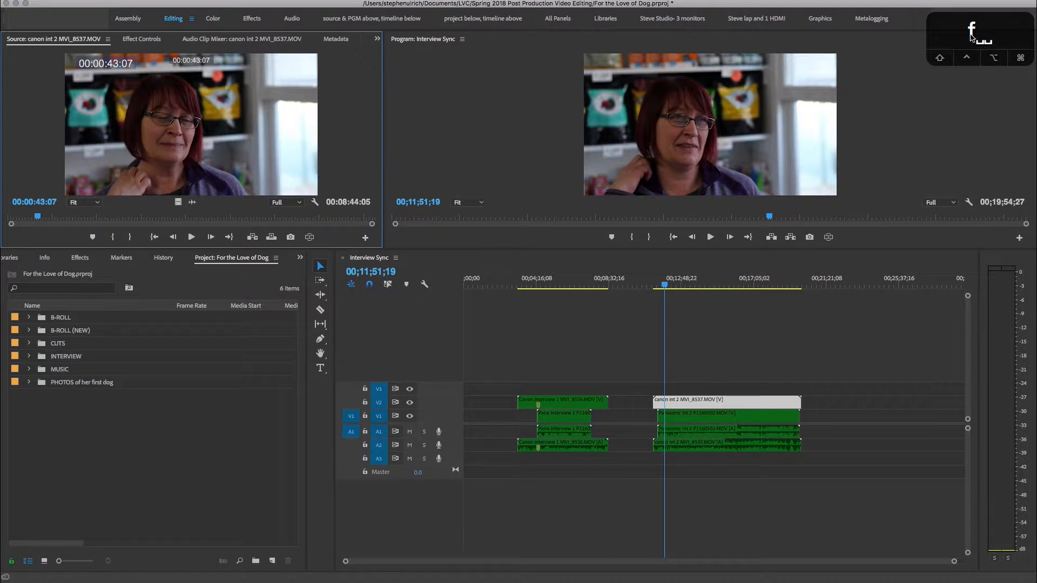
Match Frame the Panasonic Int 2 video clip at 00;13;52;03 in the sequence to compare the two camera angles
left_click(680, 418)
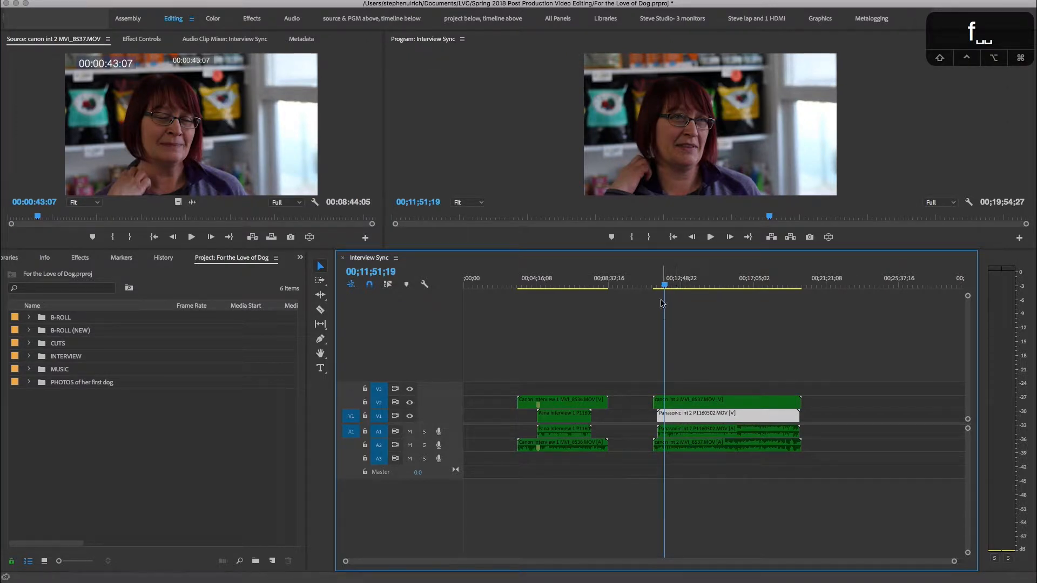
left_click_drag(665, 287, 700, 287)
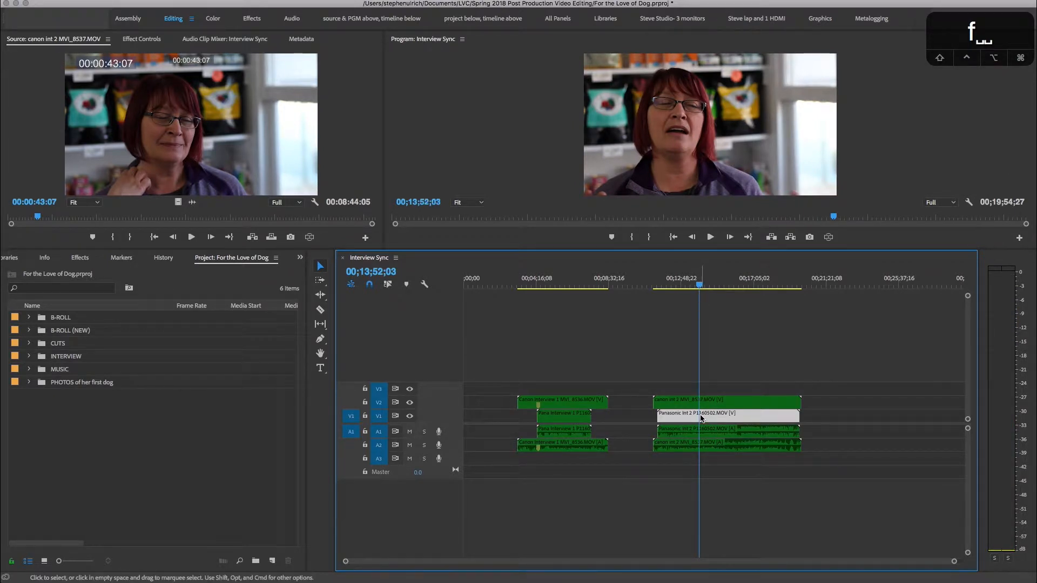
key("f")
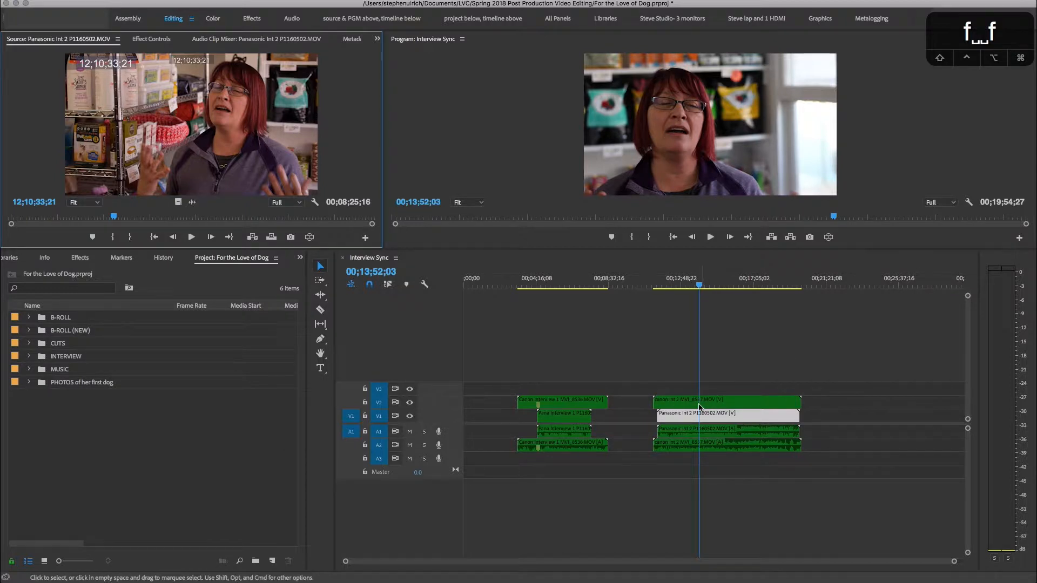
Hide track V2 temporarily, Match Frame the canon int 2 video clip to compare angles, and show V2 again
left_click(410, 403)
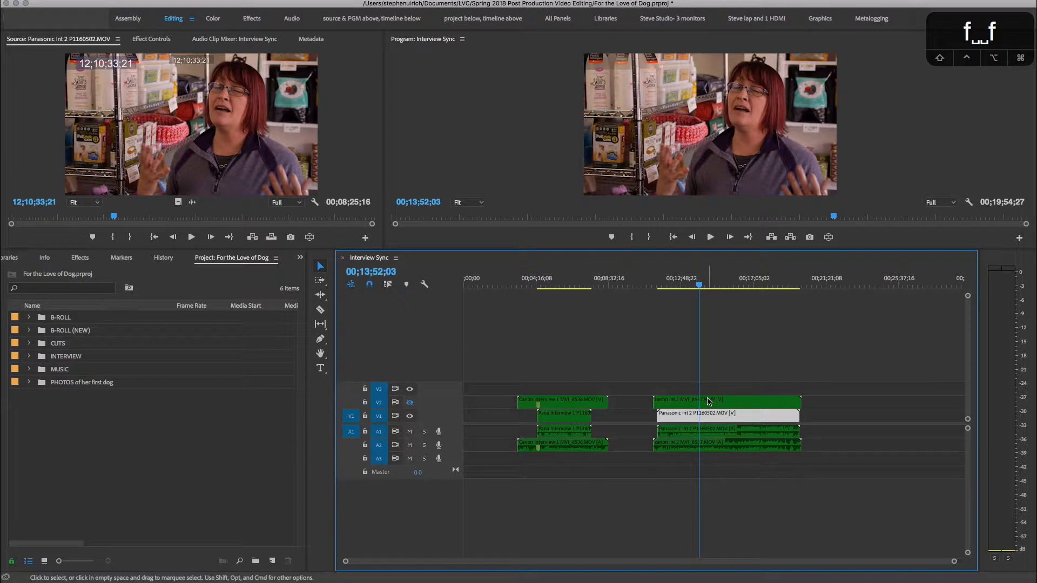
key("super+s")
left_click(704, 408)
double_click(704, 409)
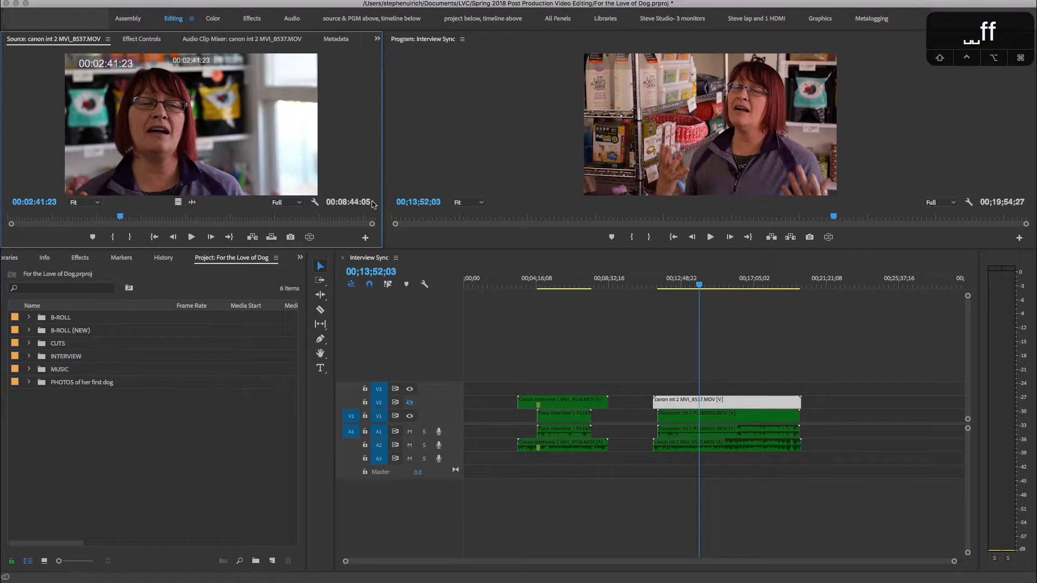
left_click(409, 402)
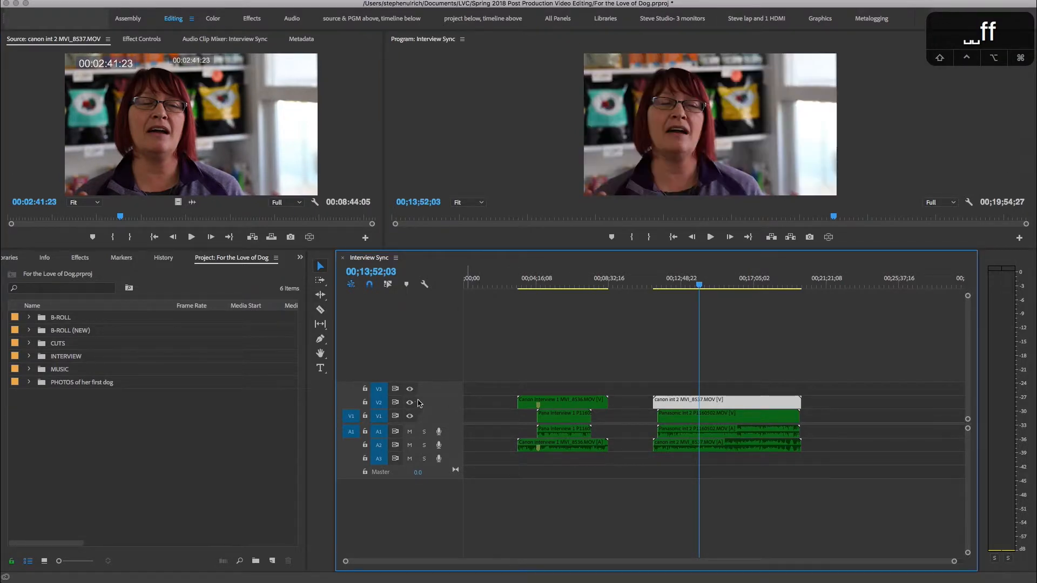
left_click(708, 432)
left_click(707, 446)
left_click(575, 448)
left_click(659, 445)
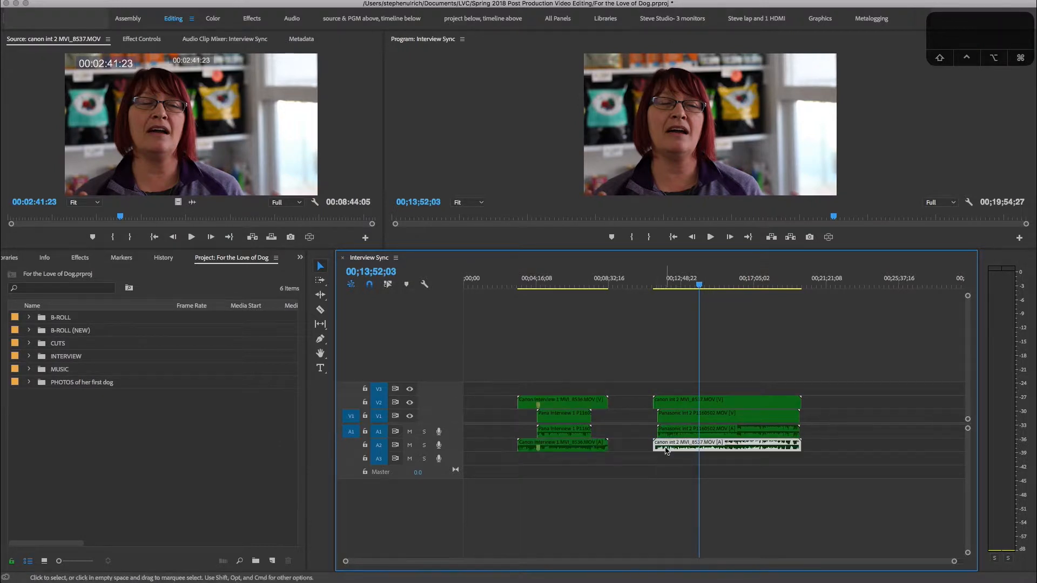
left_click(607, 444)
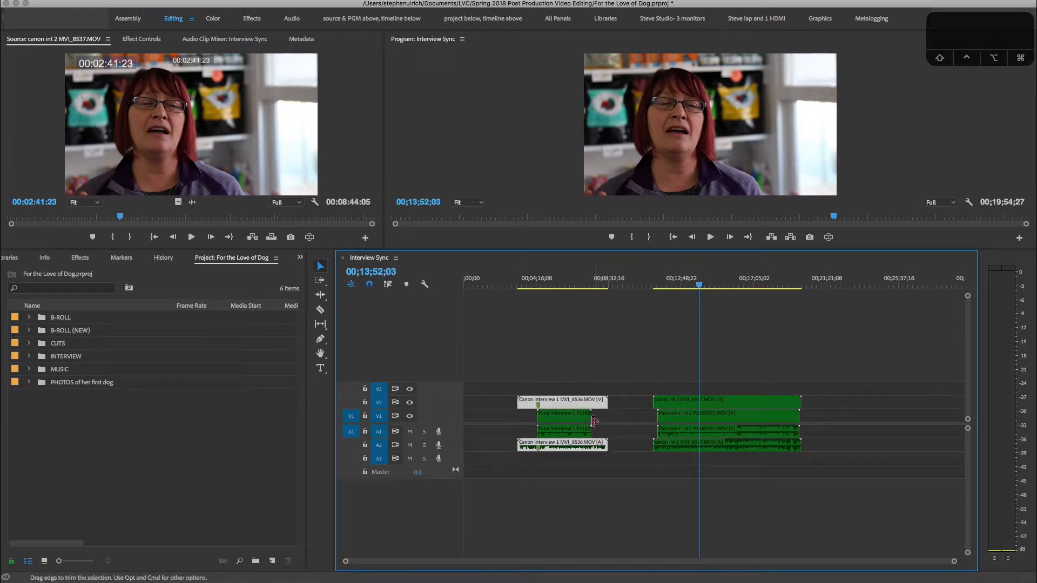
left_click(599, 285)
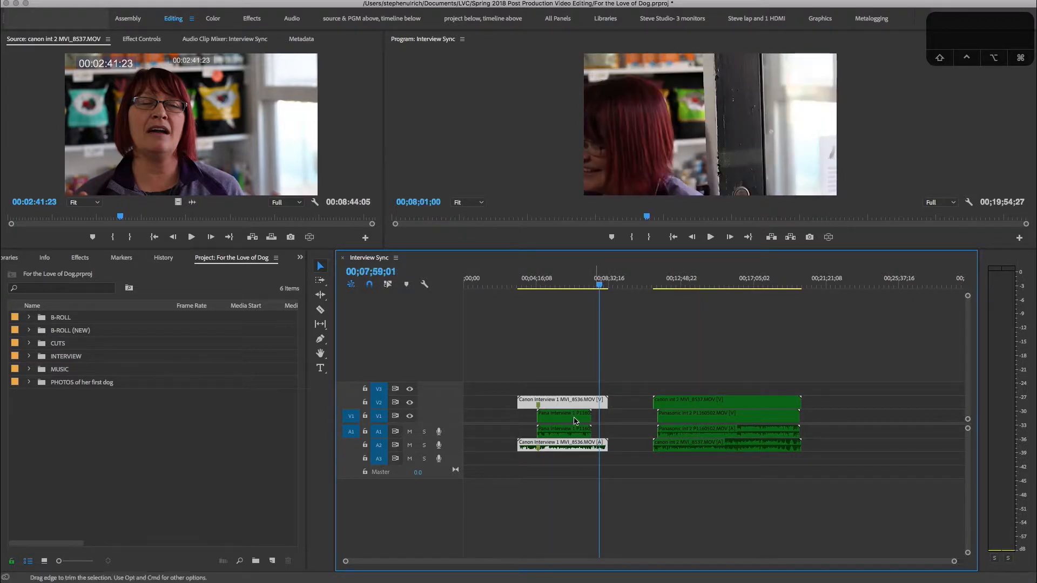
left_click(595, 365)
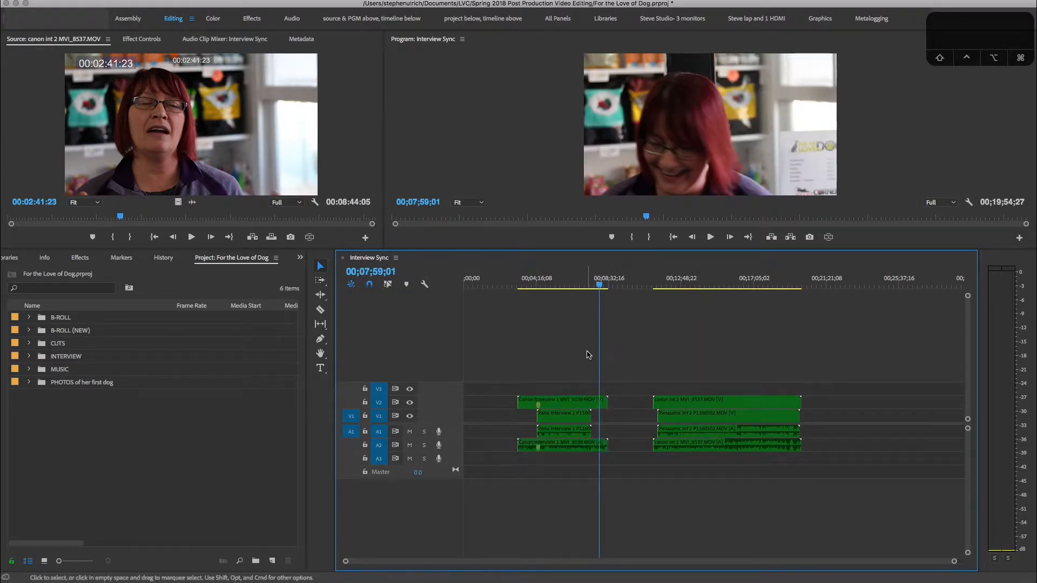
Try to select the audio of both Canon clips on track A2 without their linked video
left_click(590, 406, "alt")
left_click(582, 447, "alt")
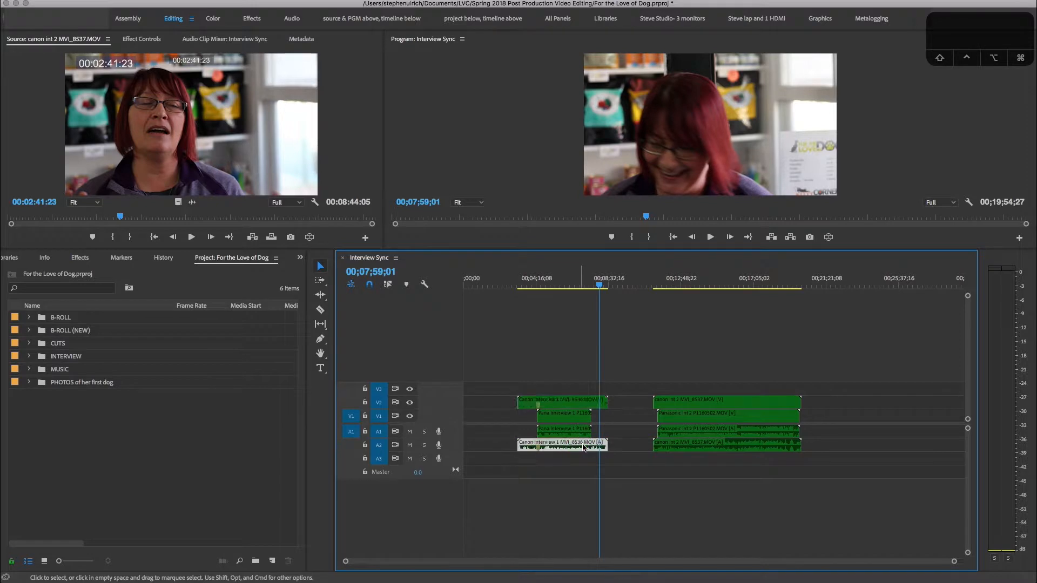
key("super")
left_click(682, 447, "super")
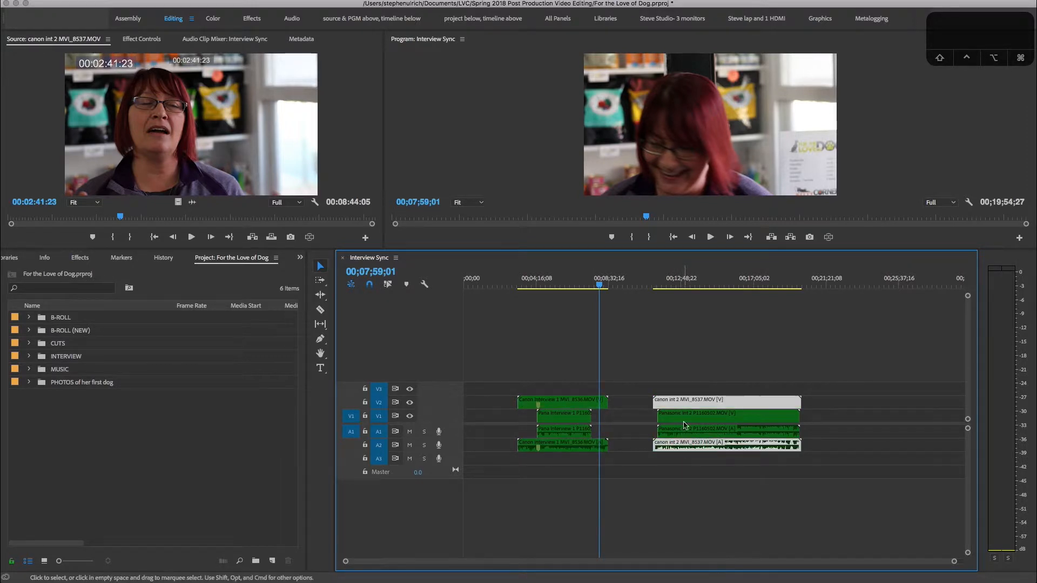
left_click(644, 353)
left_click(680, 446, "alt")
left_click(600, 446)
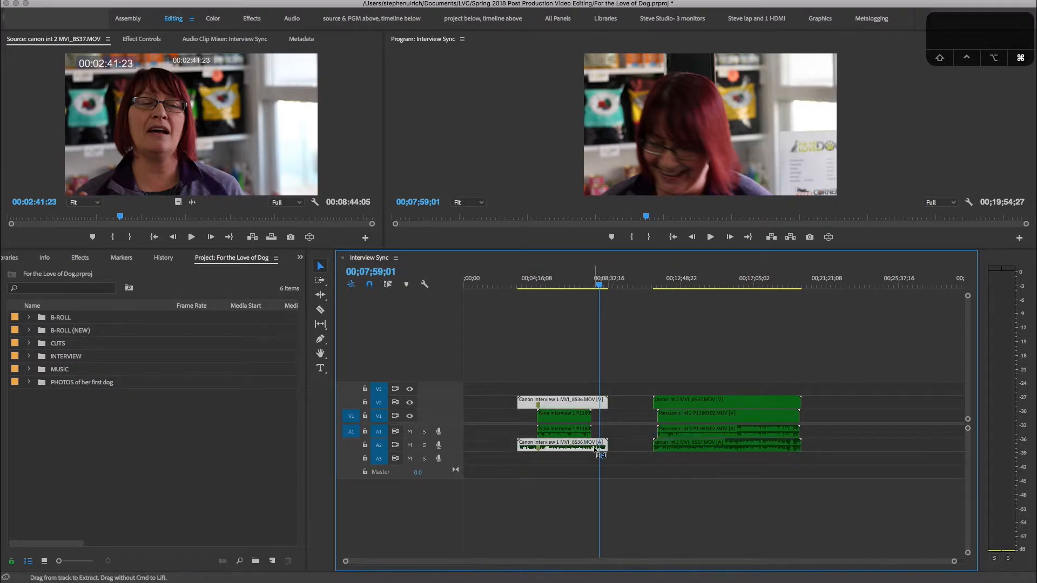
left_click(623, 446)
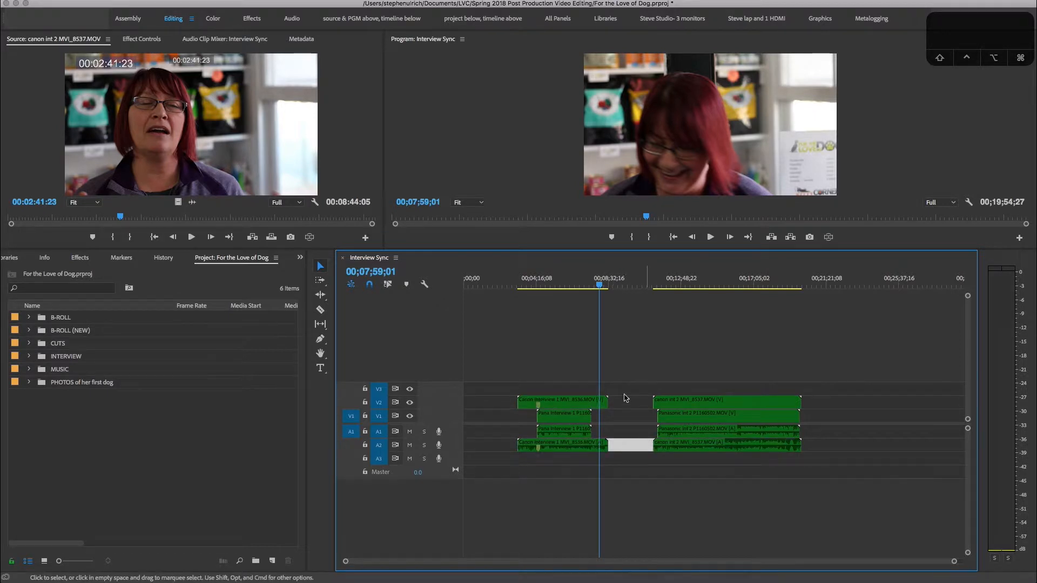
Disable only the audio of both Canon clips on track A2 and play the sequence briefly to check the sound
left_click(564, 291)
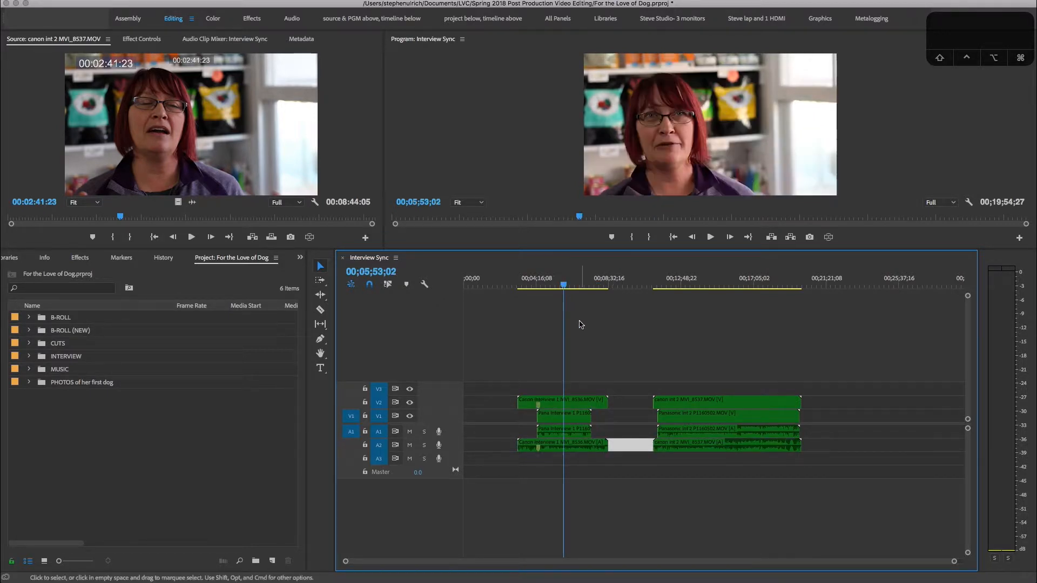
left_click(570, 452)
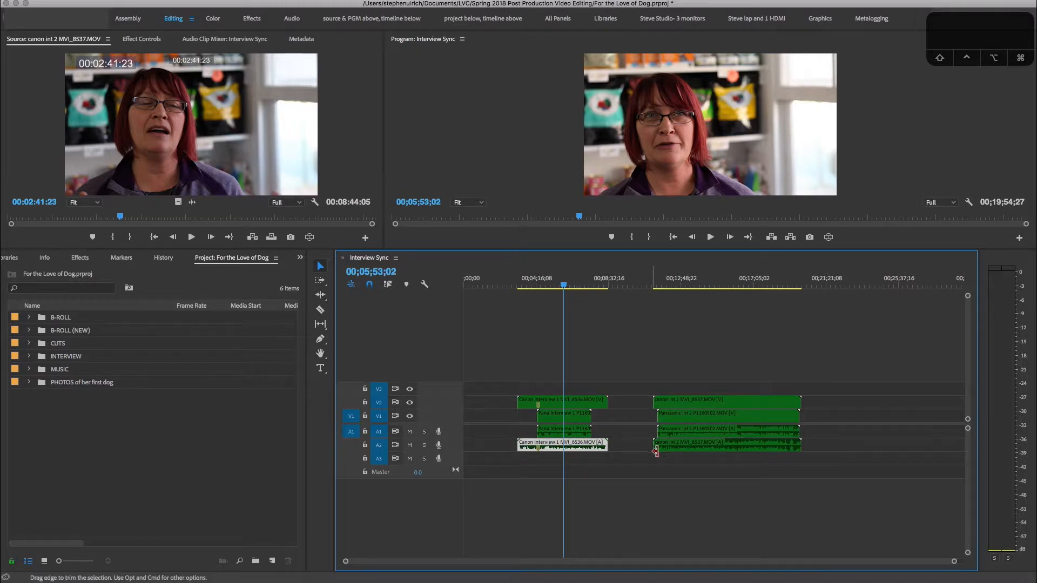
left_click(676, 453, "shift")
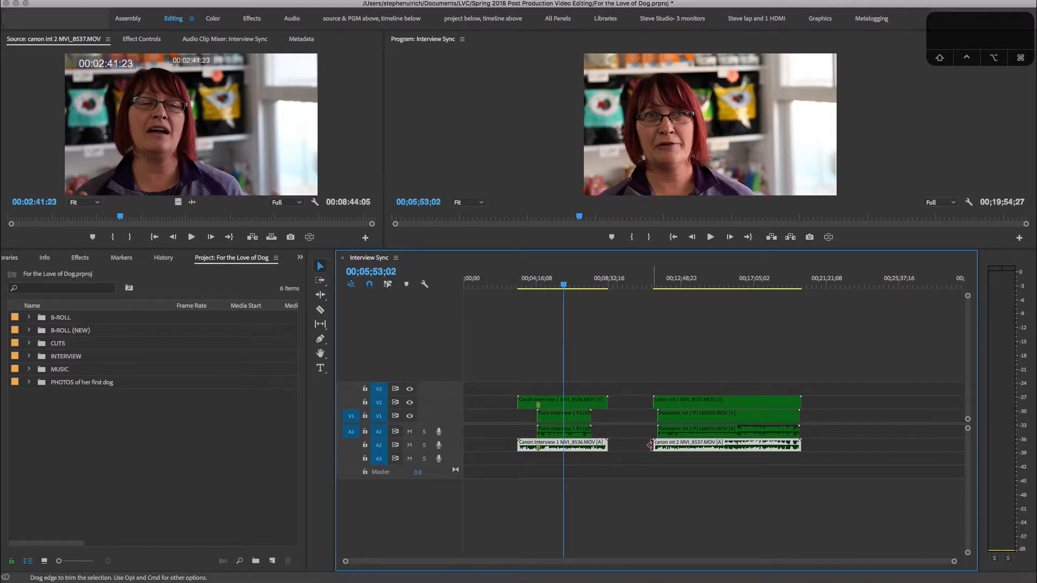
left_click(628, 449)
left_click(676, 449)
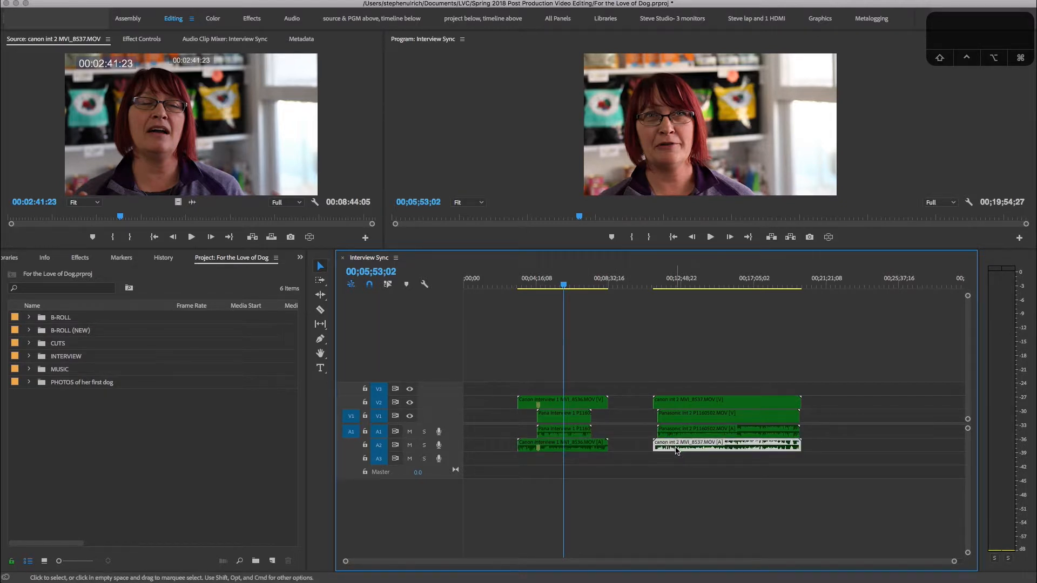
key("shift")
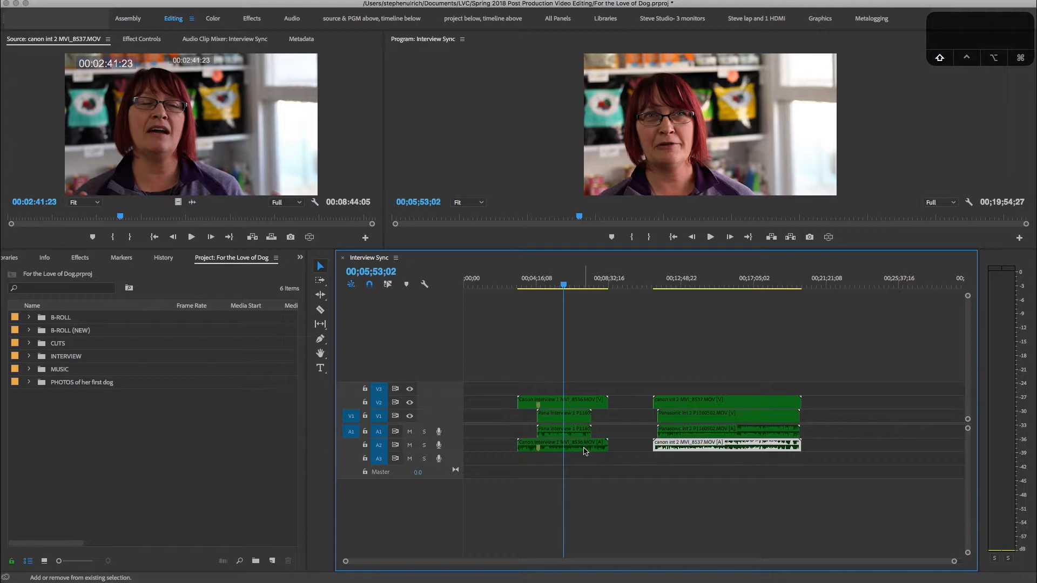
left_click(585, 450, "shift")
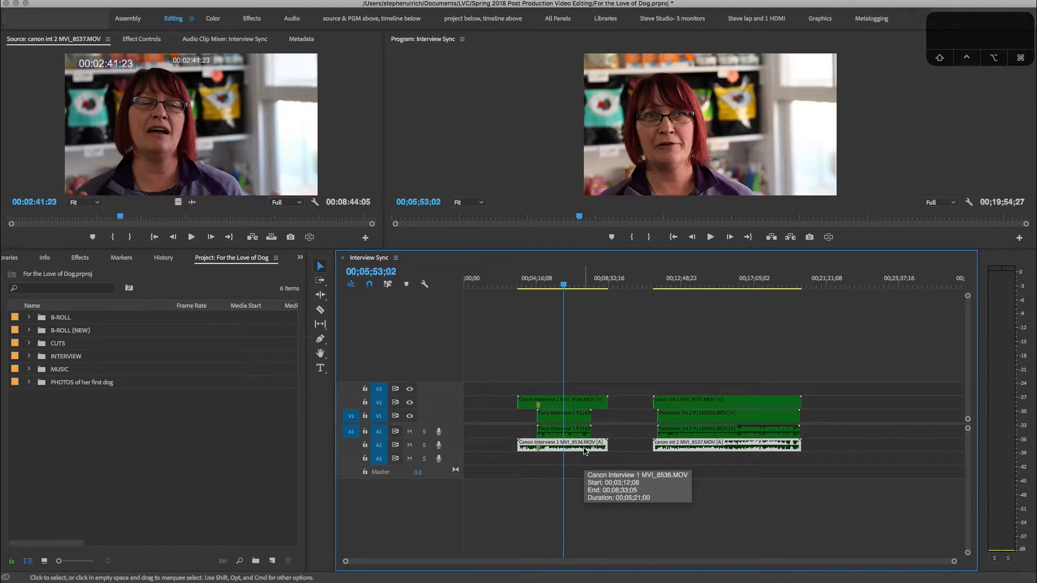
right_click(672, 448)
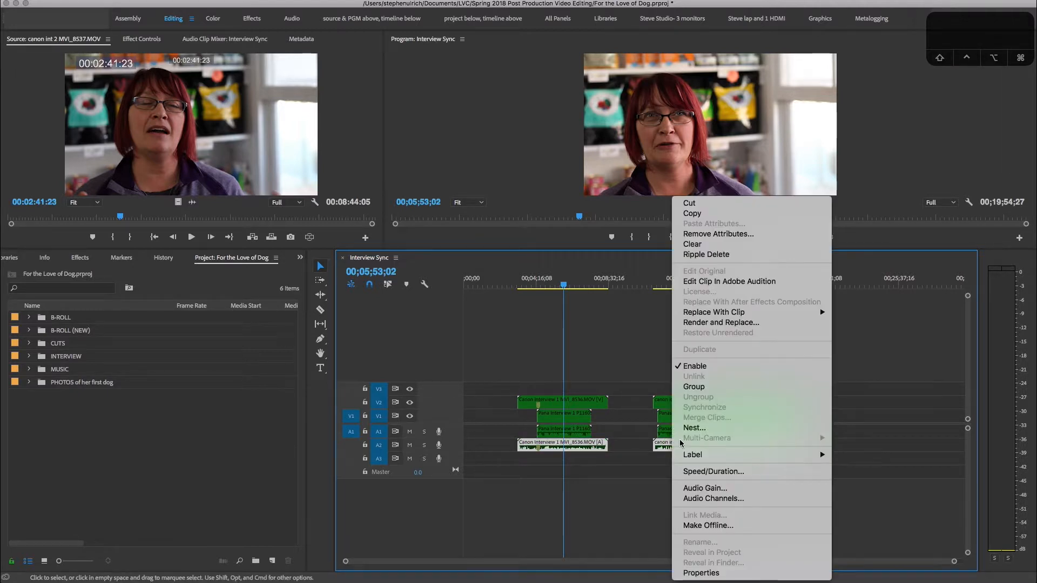
left_click(692, 367)
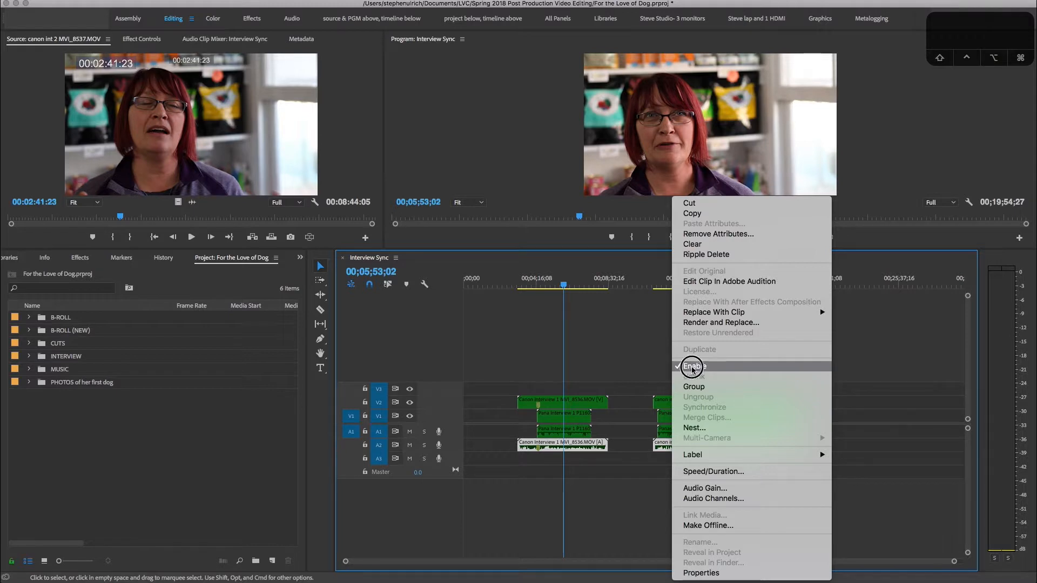
left_click(640, 335)
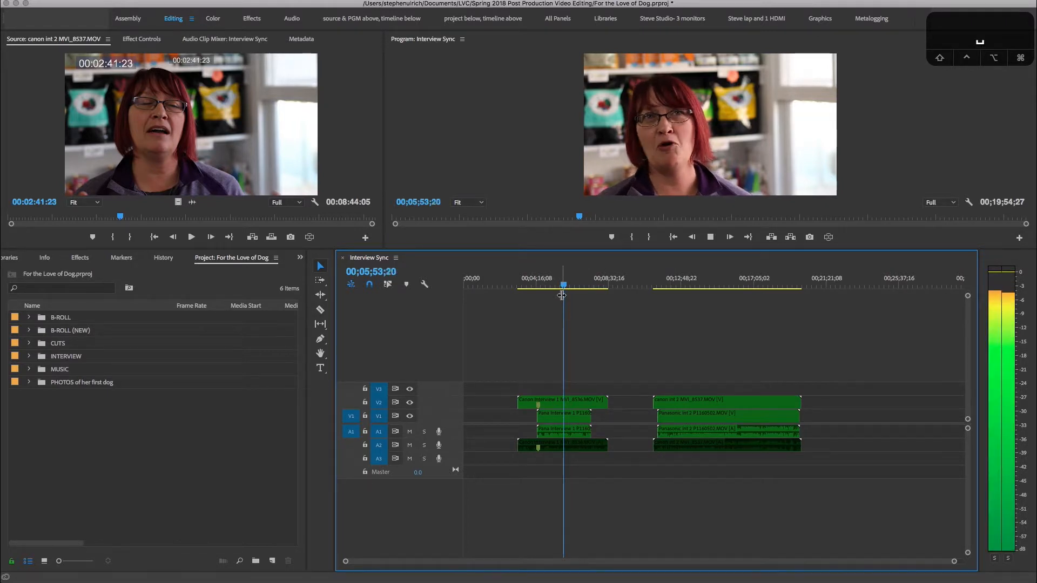
key("space")
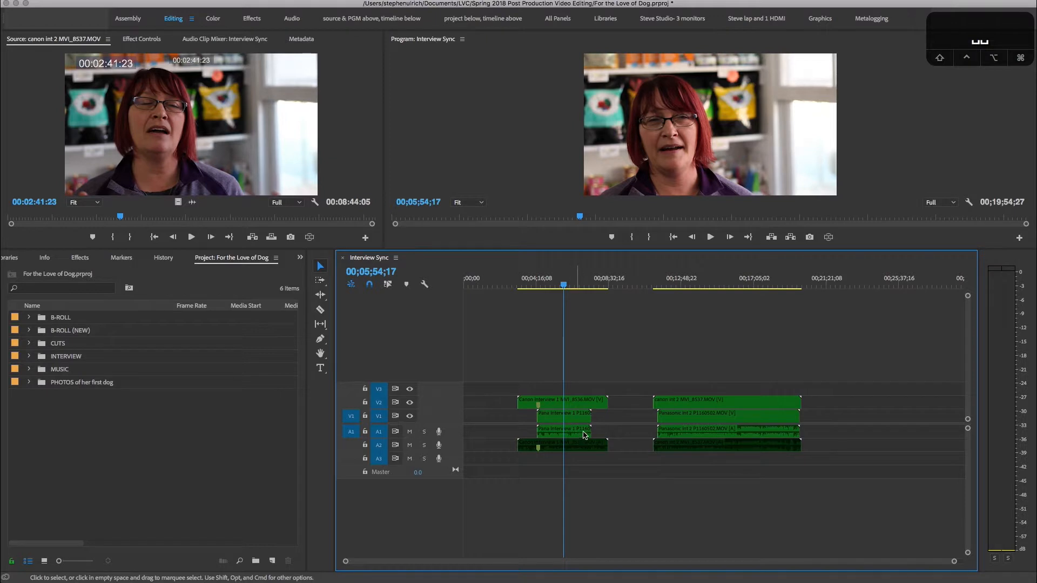
Disable the canon int 2 video clip on track V2 and play the Panasonic angle briefly from 00;12;28;04
left_click(684, 406)
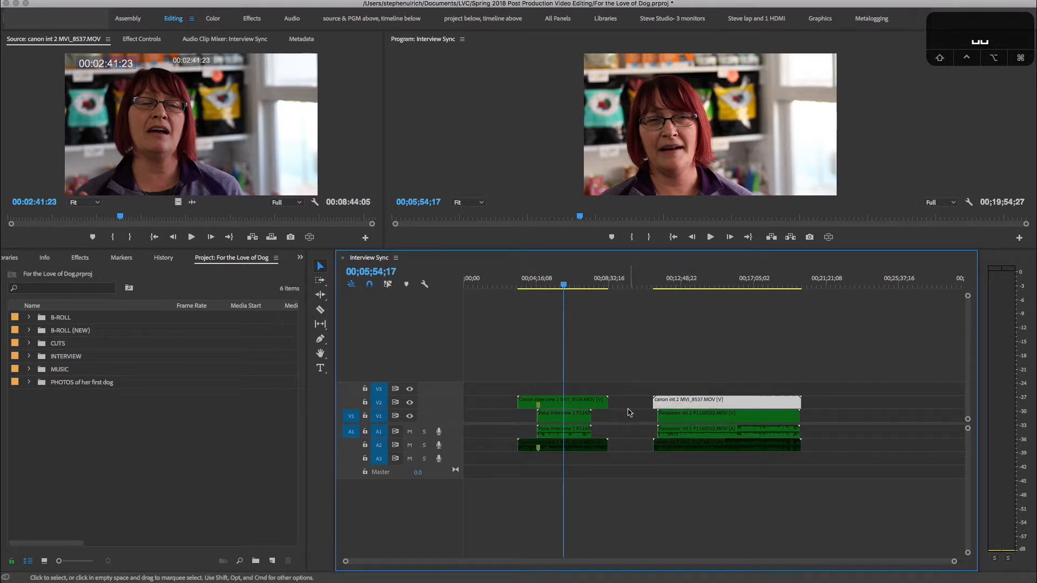
right_click(678, 407)
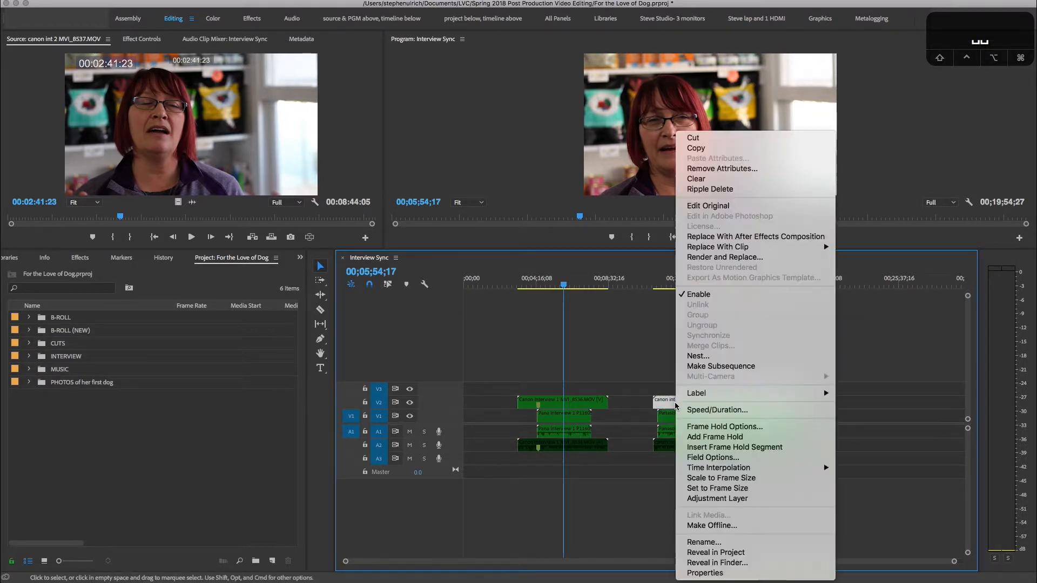
left_click(702, 297)
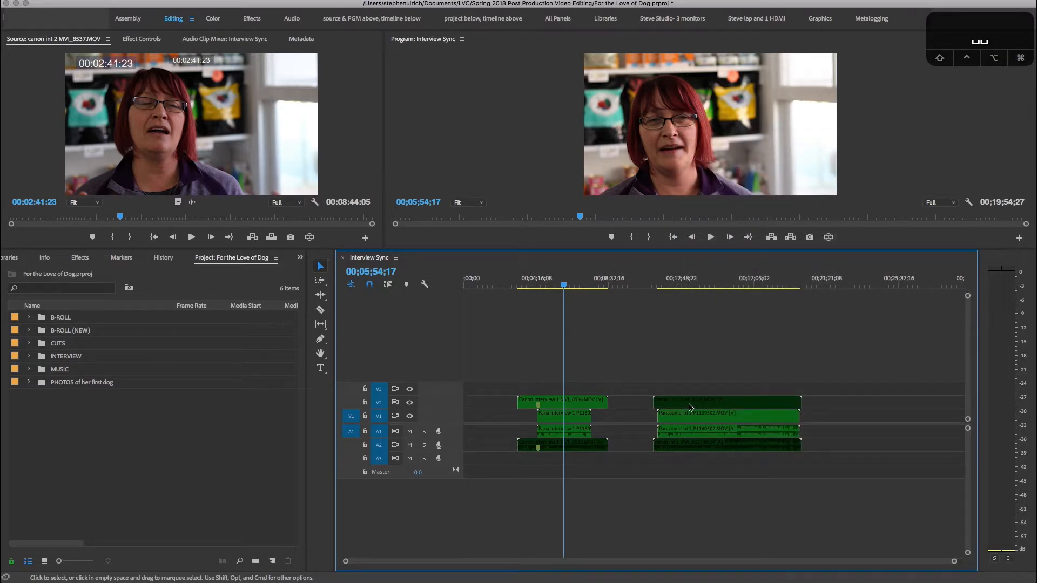
left_click(675, 283)
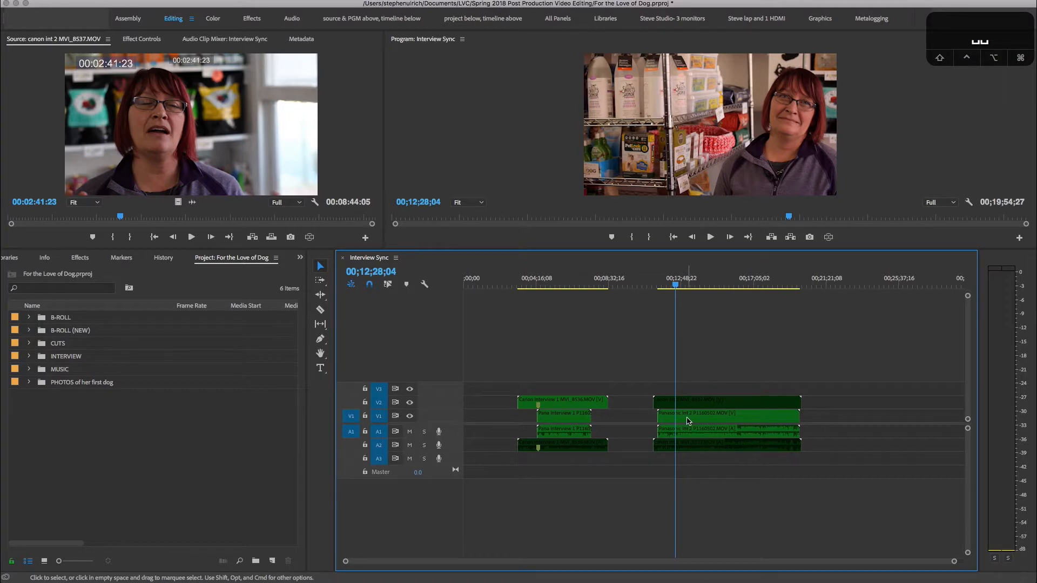
key("space")
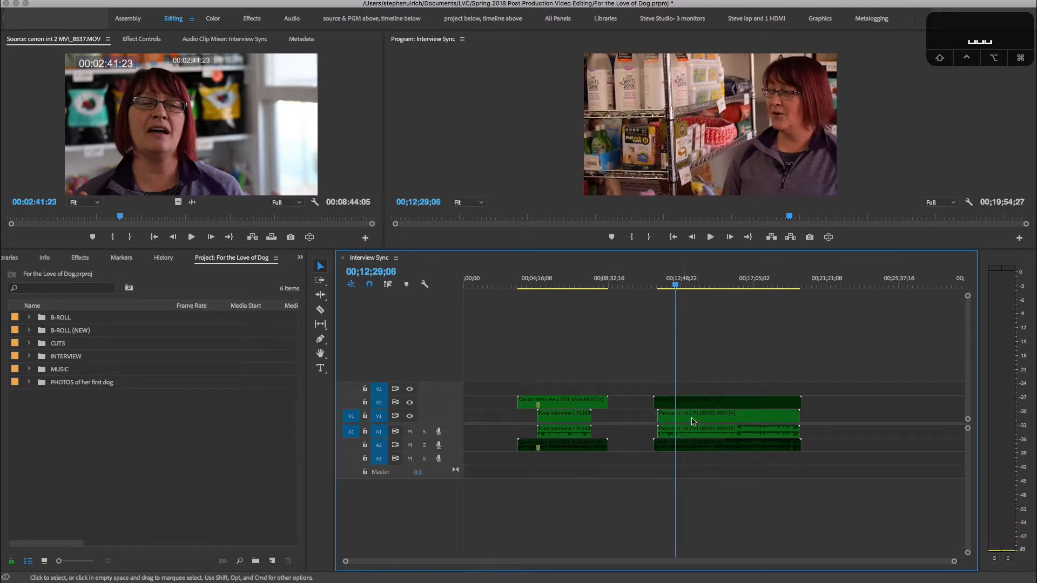
Enable the canon int 2 video clip on track V2 again
left_click(689, 404)
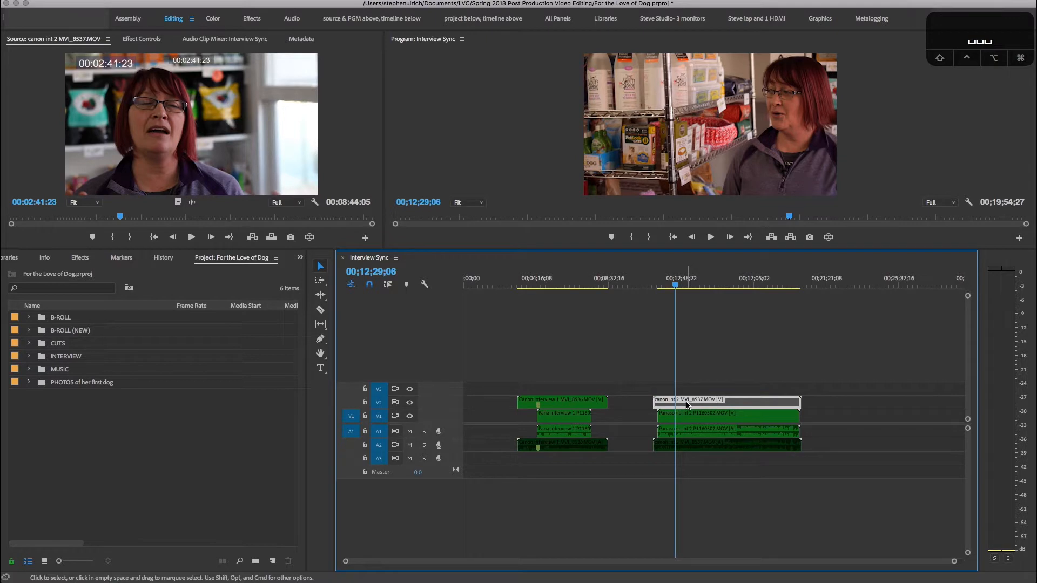
right_click(690, 404)
left_click(706, 295)
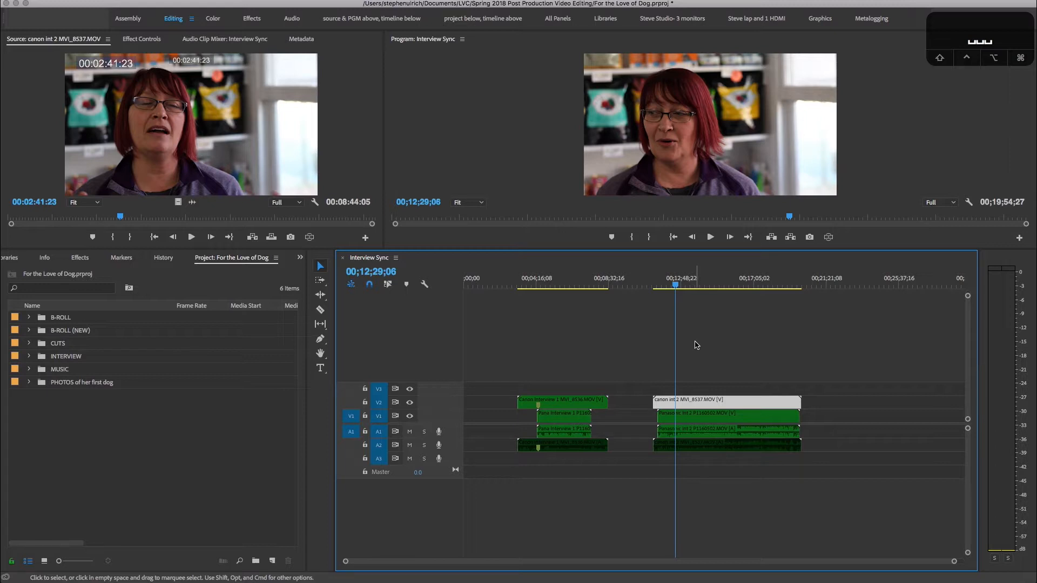
Adjust the audio gain of the Panasonic Int 2 clip on track A1 by -8 dB
left_click(691, 435)
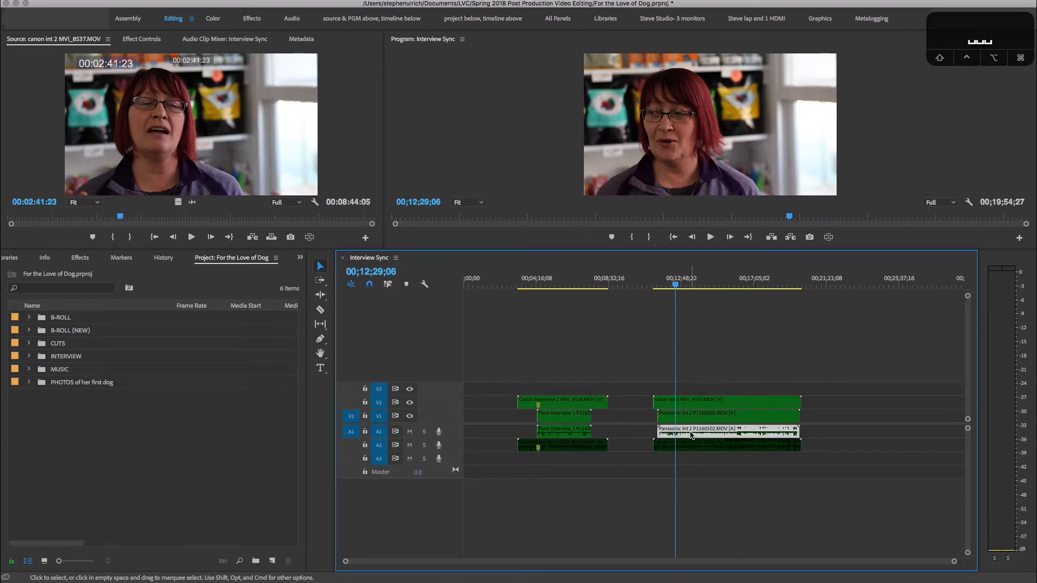
key("g")
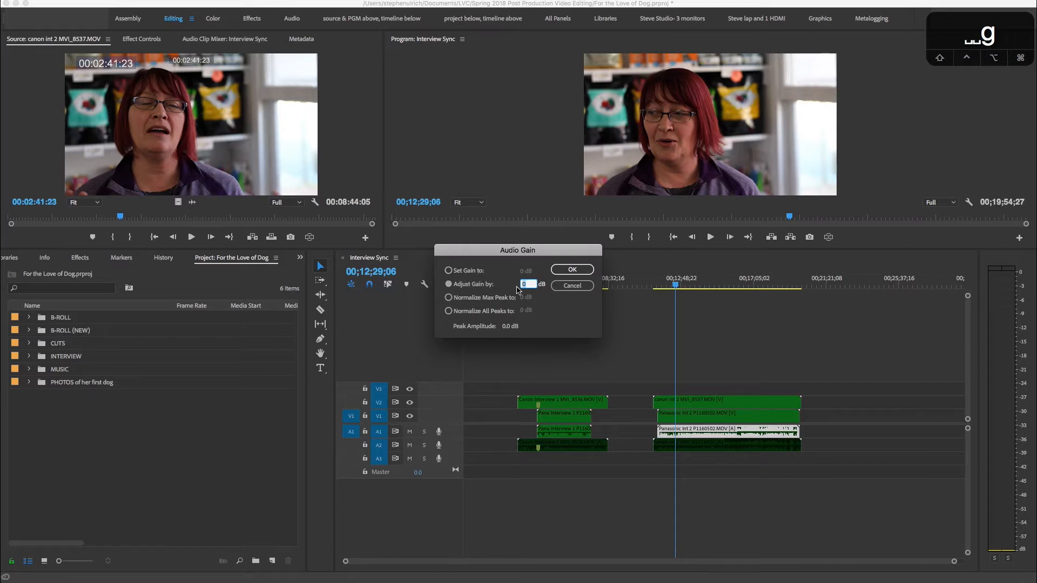
type("-8")
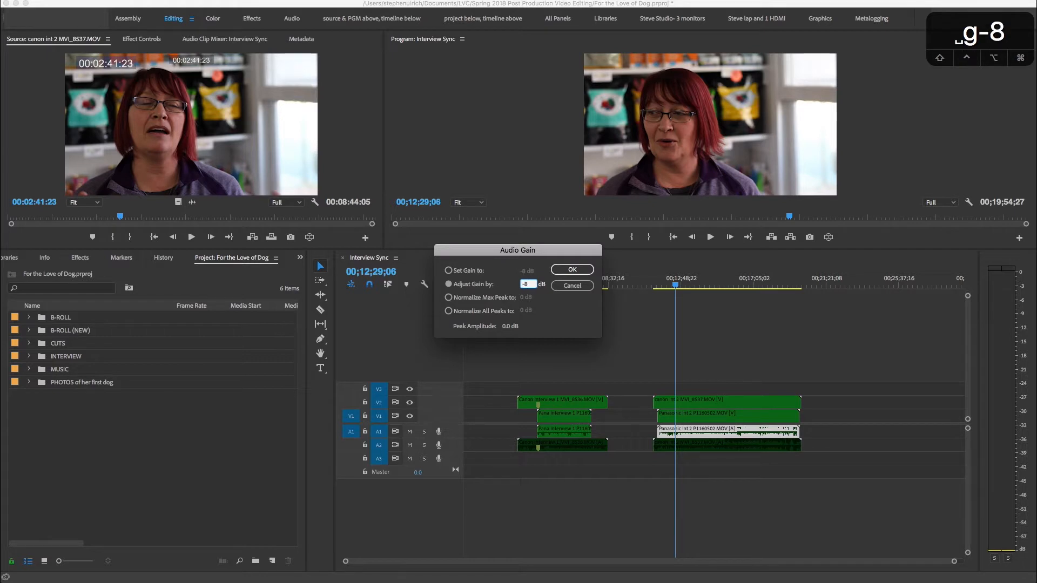
left_click(572, 269)
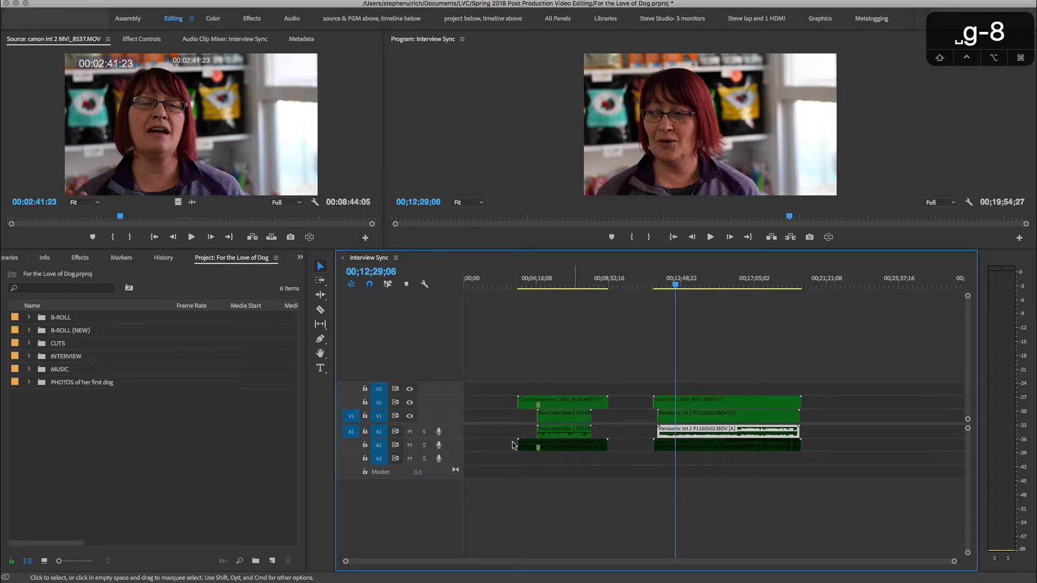
Expand track A1 to show its waveforms, then undo the Panasonic Int 2 gain adjustment and play the audio to check its level
left_click_drag(456, 437, 486, 481)
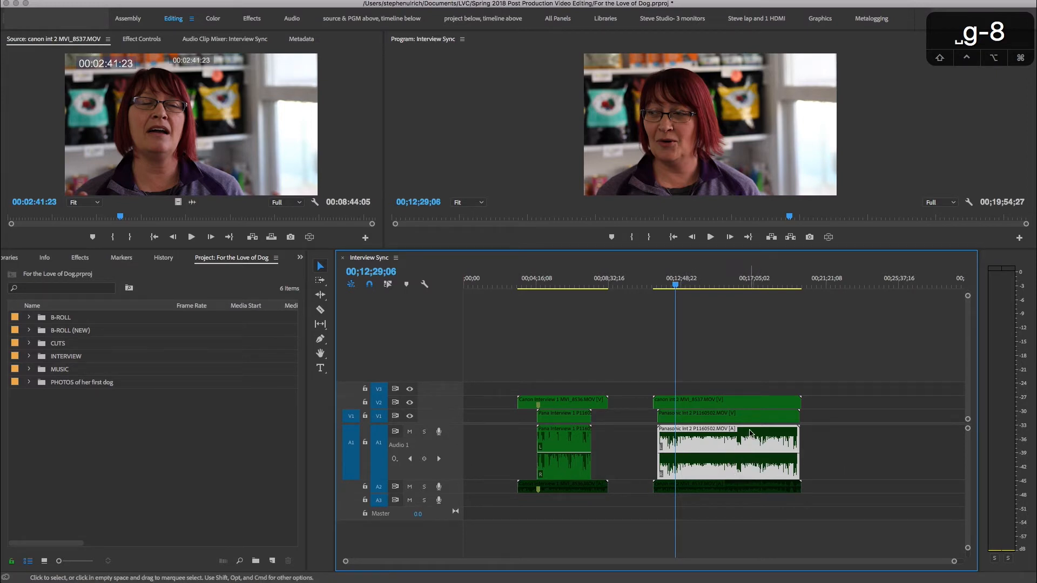
key("super+z")
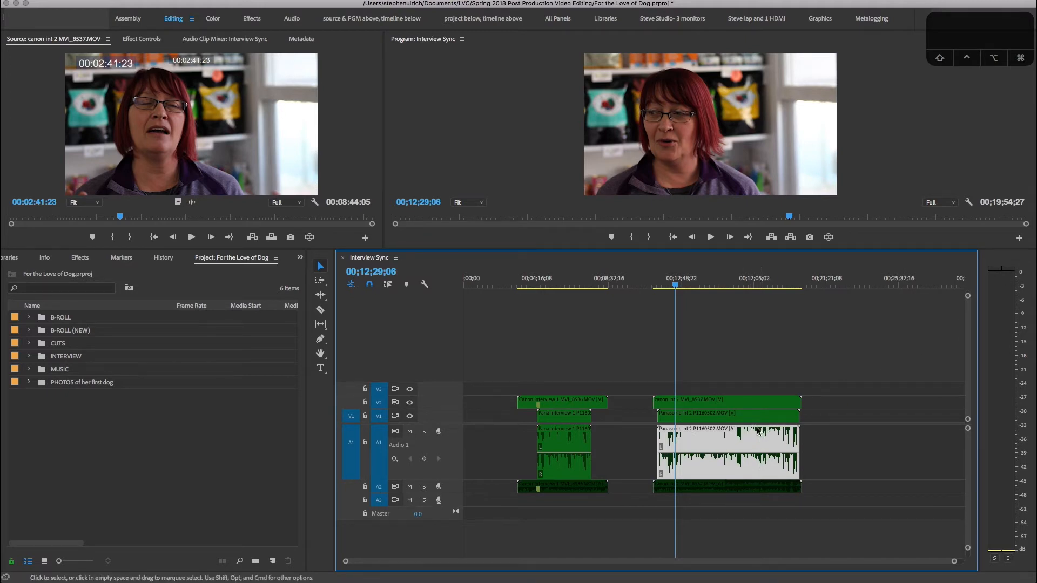
key("space")
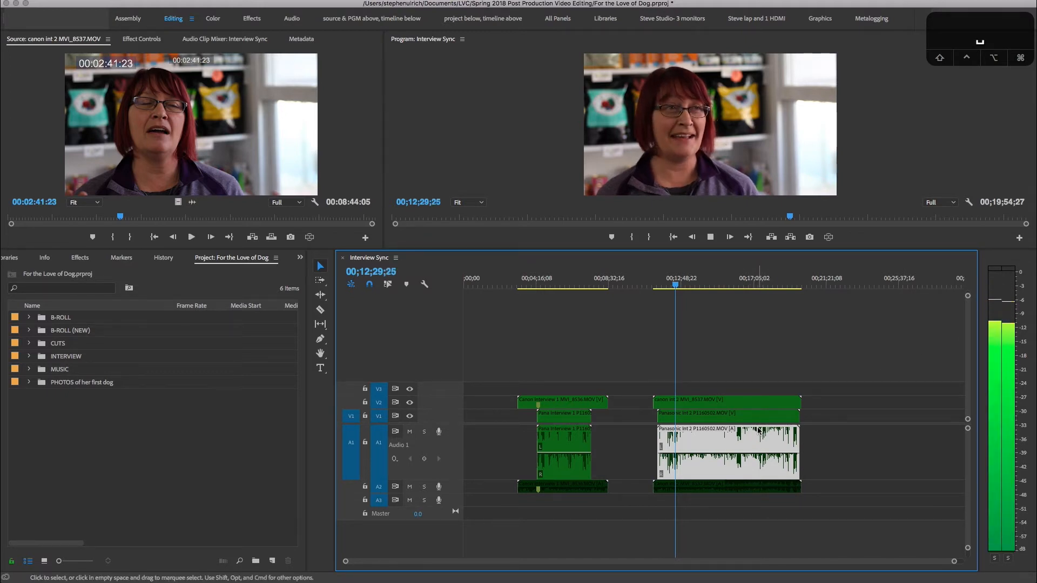
key("space")
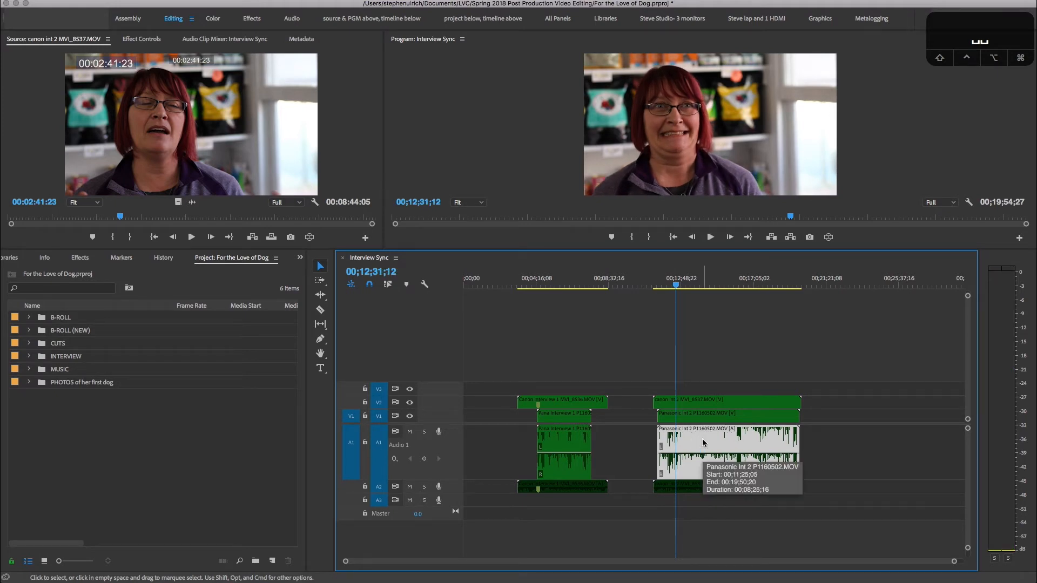
Reapply a -8 dB gain adjustment to the Panasonic Int 2 audio and play the sequence to check the level
key("g")
type("-8")
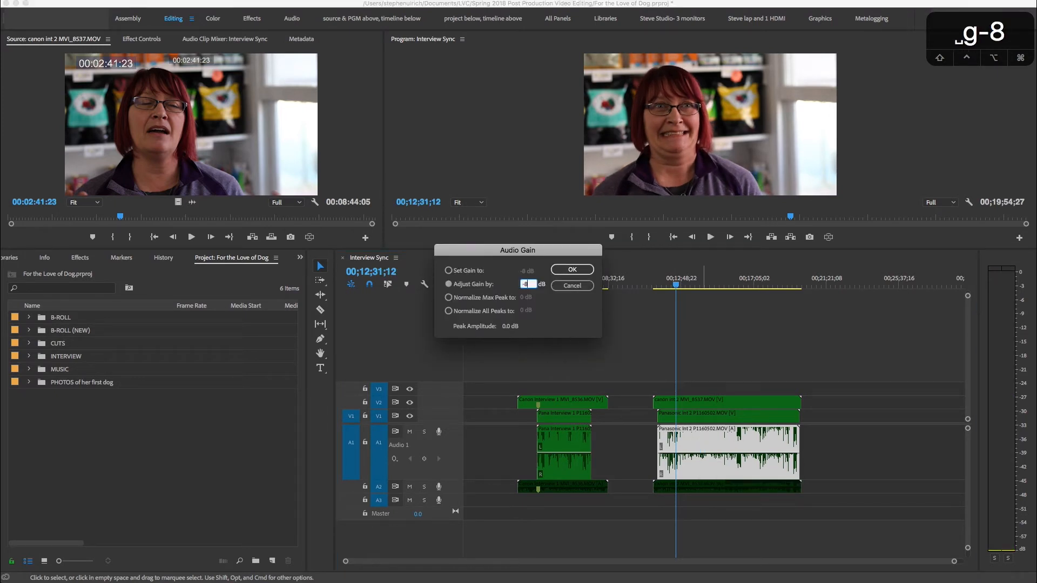
key("Return")
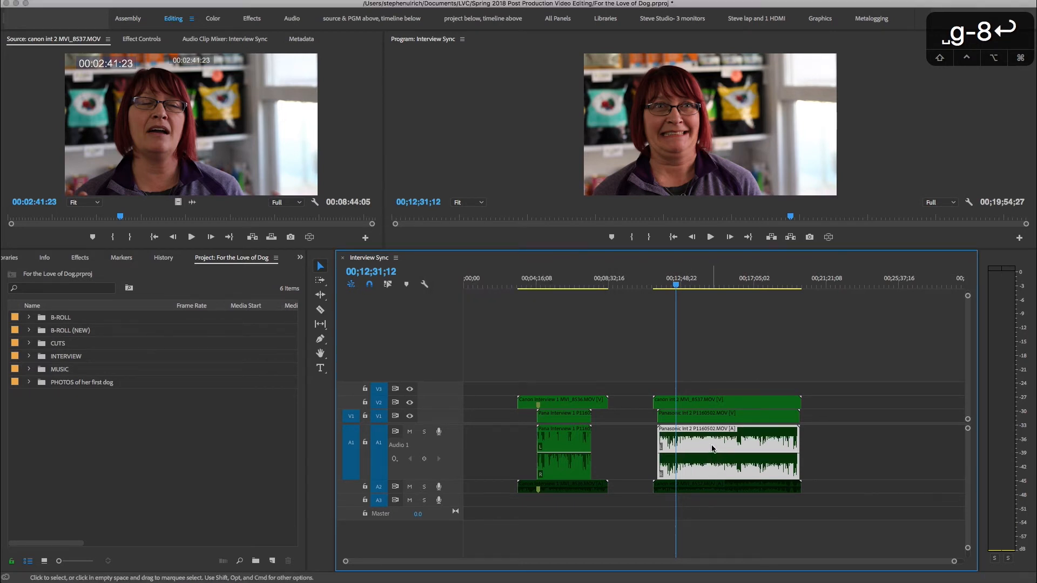
key("space")
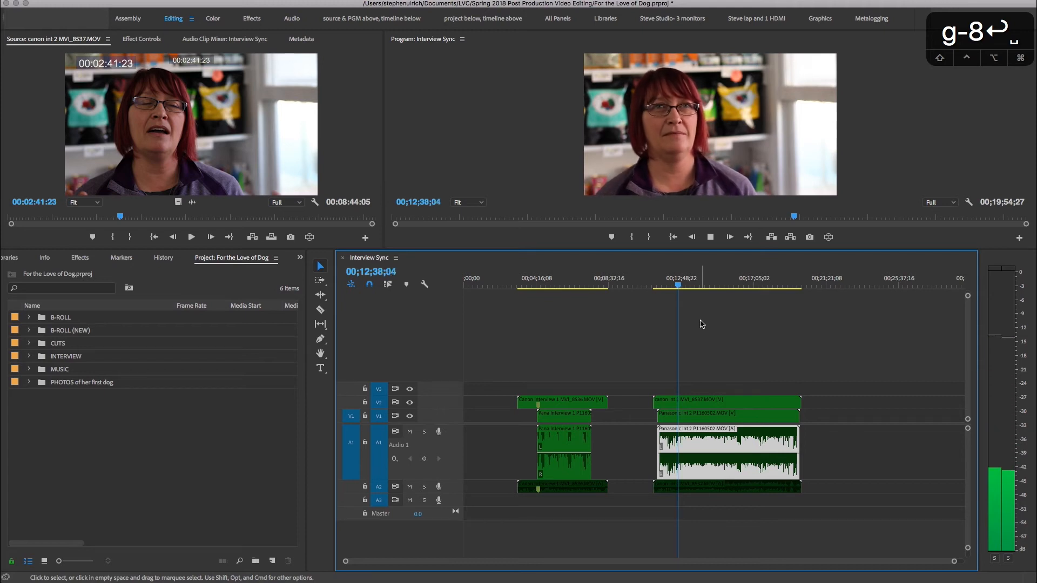
key("space")
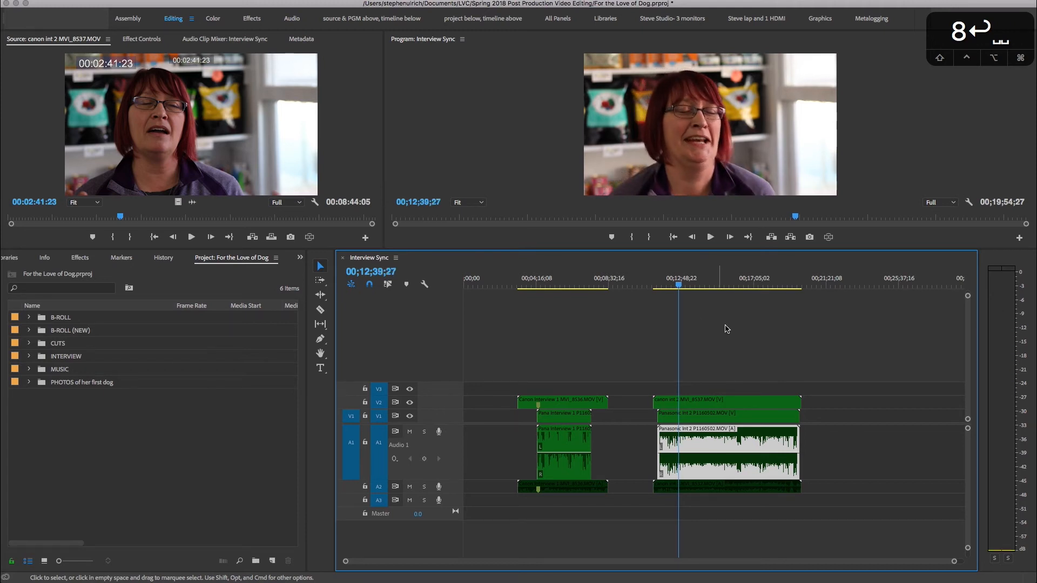